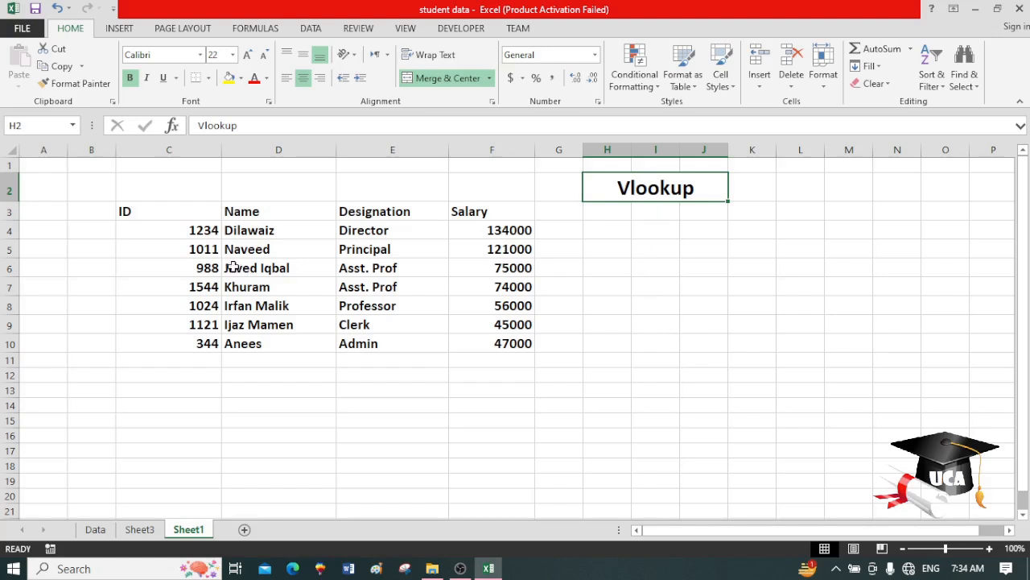
pyautogui.moveTo(184, 211); pyautogui.dragTo(497, 344)
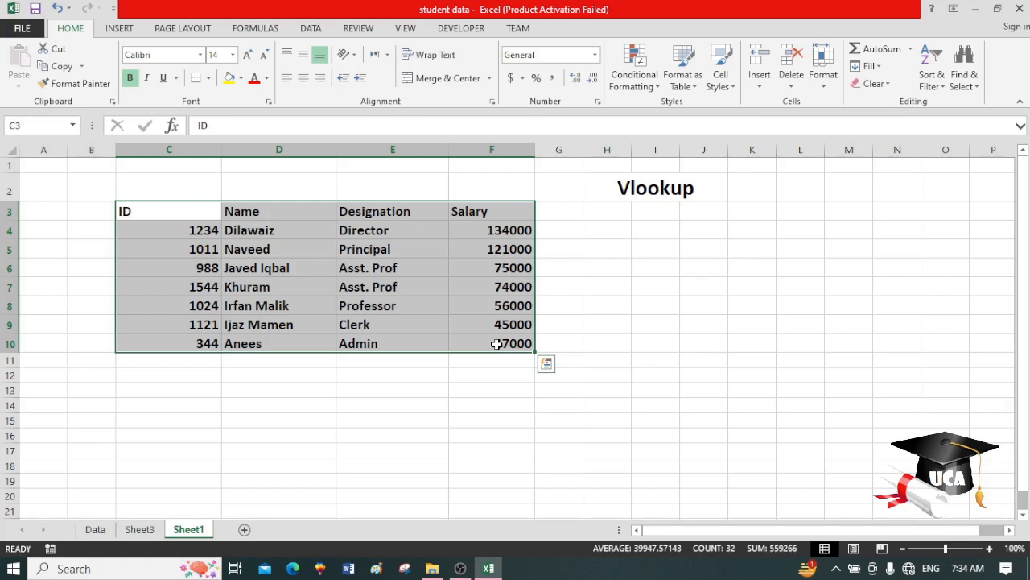
pyautogui.click(414, 306)
pyautogui.moveTo(185, 215); pyautogui.dragTo(170, 335)
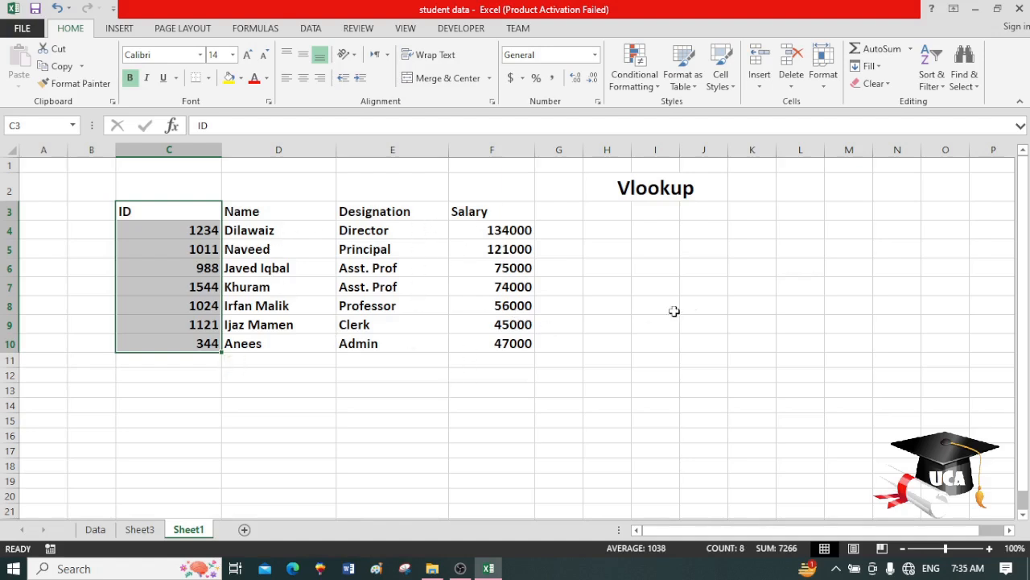
# Enter the headings ID in I4 and Name in J4, and widen column J to fit full names.
pyautogui.click(665, 229)
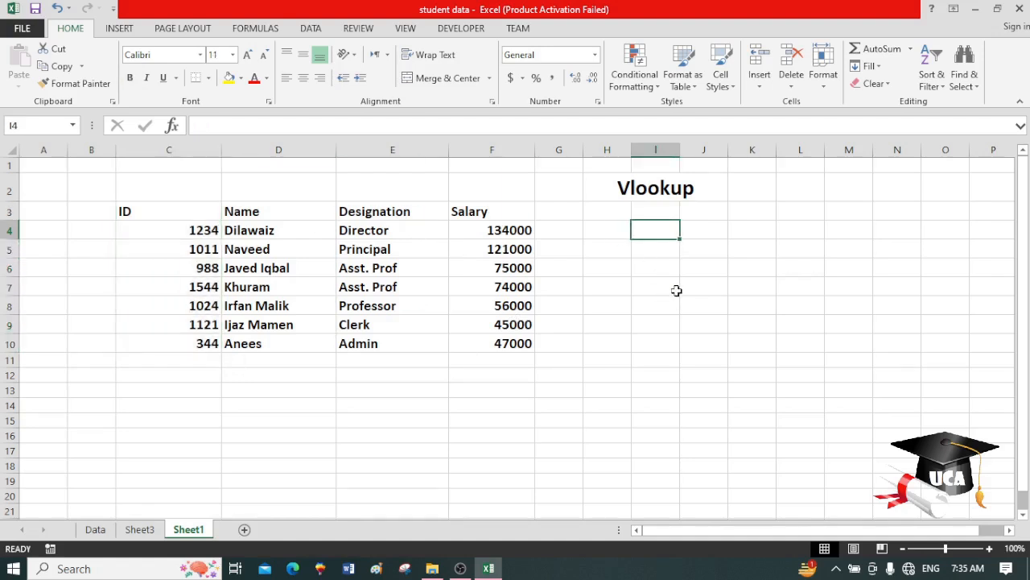
pyautogui.write('ID')
pyautogui.press('Tab')
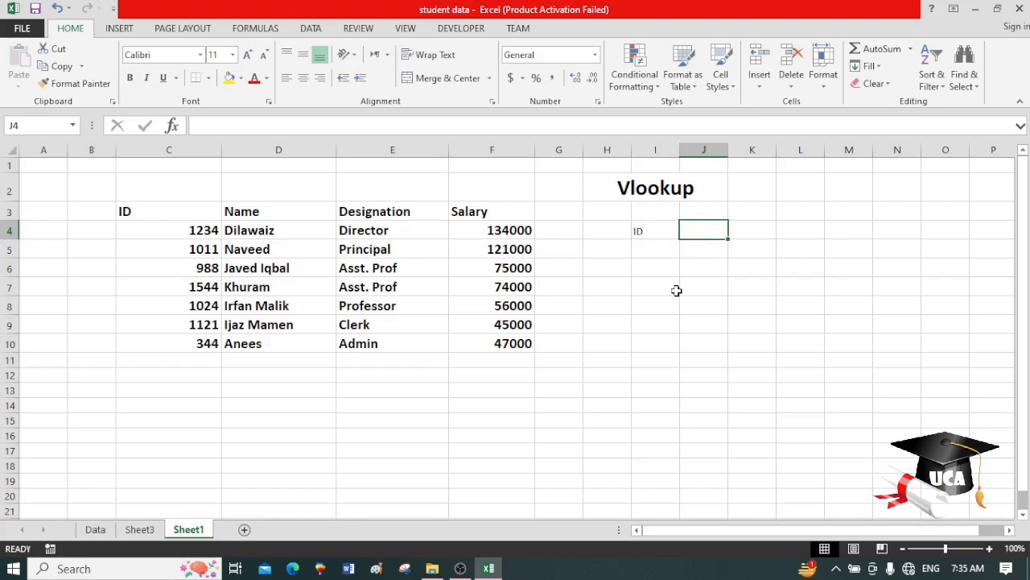
pyautogui.write('Name')
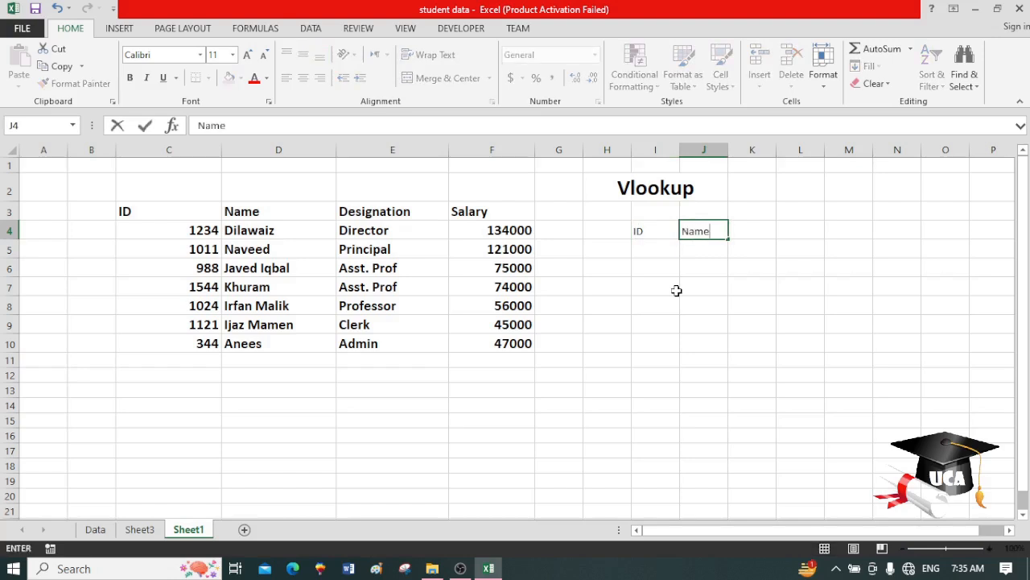
pyautogui.click(676, 289)
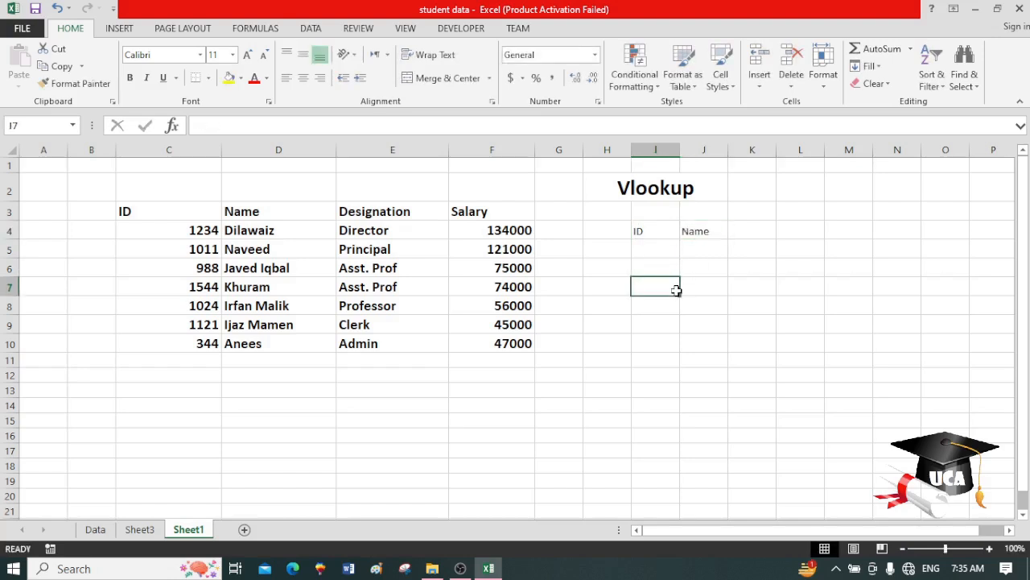
pyautogui.moveTo(727, 151); pyautogui.dragTo(795, 159)
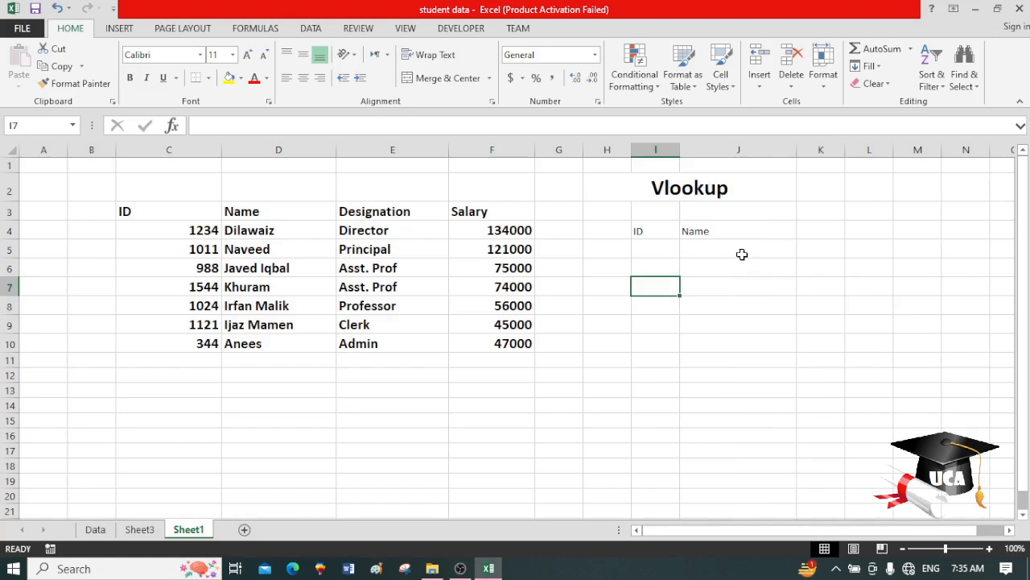
# Format the range I4:N9 as bold with a 14-point font size.
pyautogui.moveTo(651, 231); pyautogui.dragTo(946, 324)
pyautogui.click(250, 56)
pyautogui.click(250, 57)
pyautogui.click(129, 78)
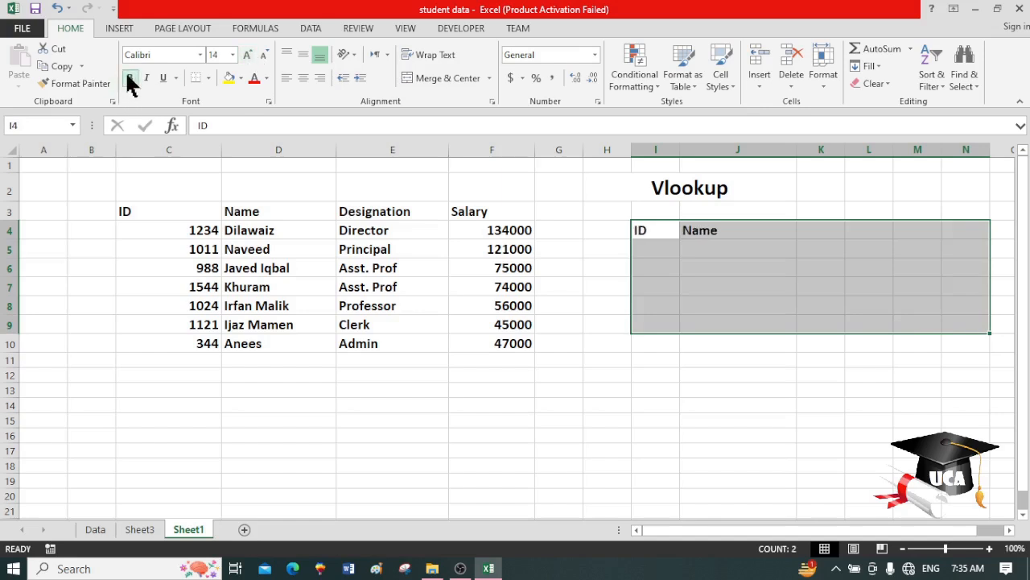
pyautogui.click(653, 266)
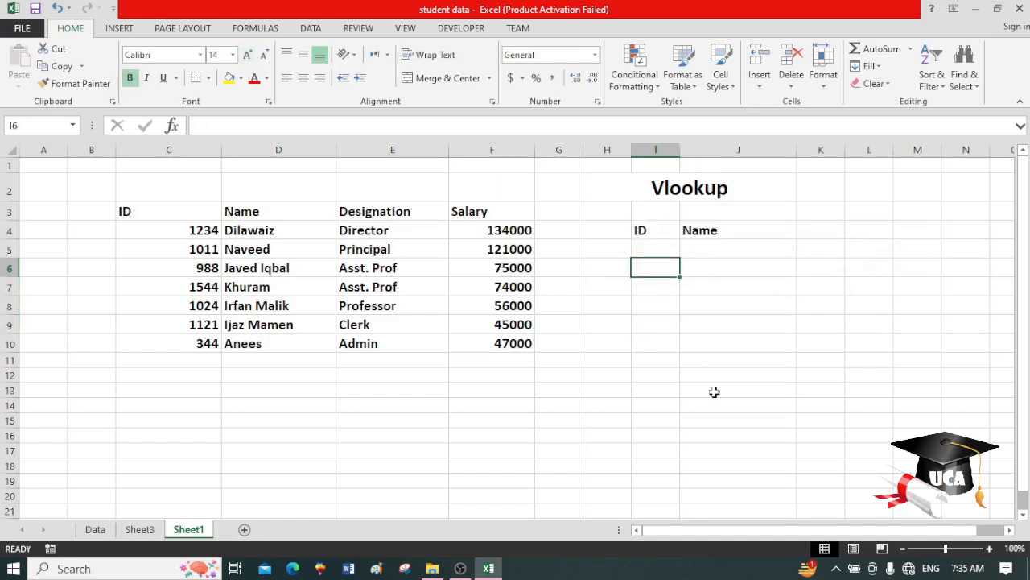
# Enter the ID from row 6 of the staff table in cell I5 as the lookup value.
pyautogui.click(665, 251)
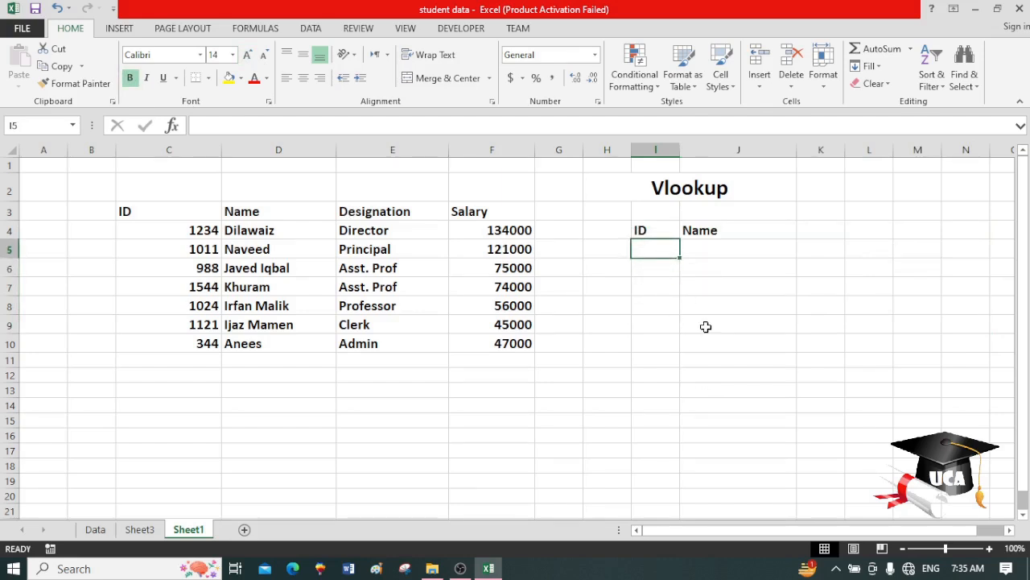
pyautogui.write('988')
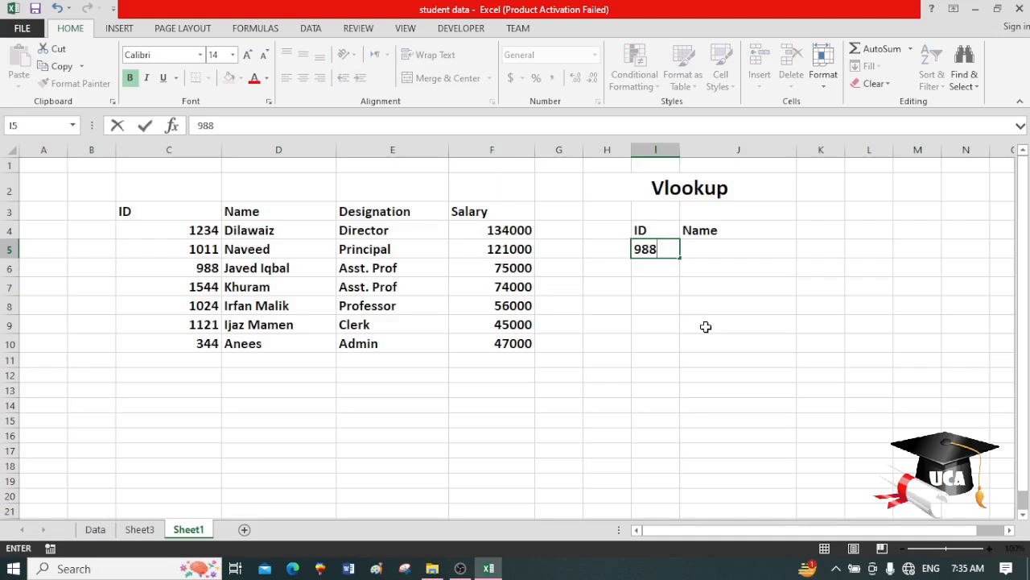
pyautogui.moveTo(183, 236); pyautogui.dragTo(182, 282)
pyautogui.click(246, 269)
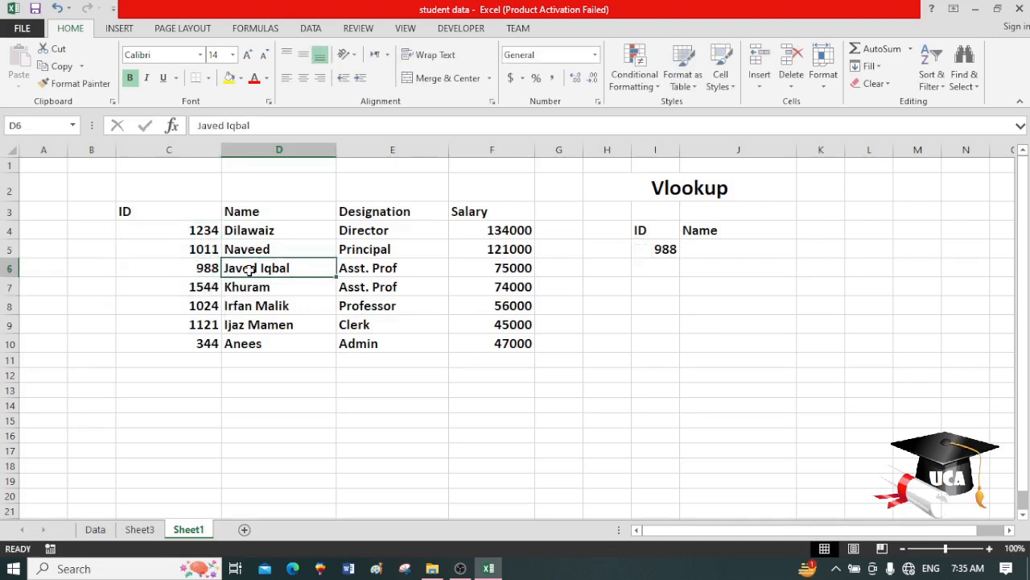
# Enter =VLOOKUP(I5,C3:F10,2,FALSE) in J5 to return the name, and widen column J slightly.
pyautogui.click(707, 250)
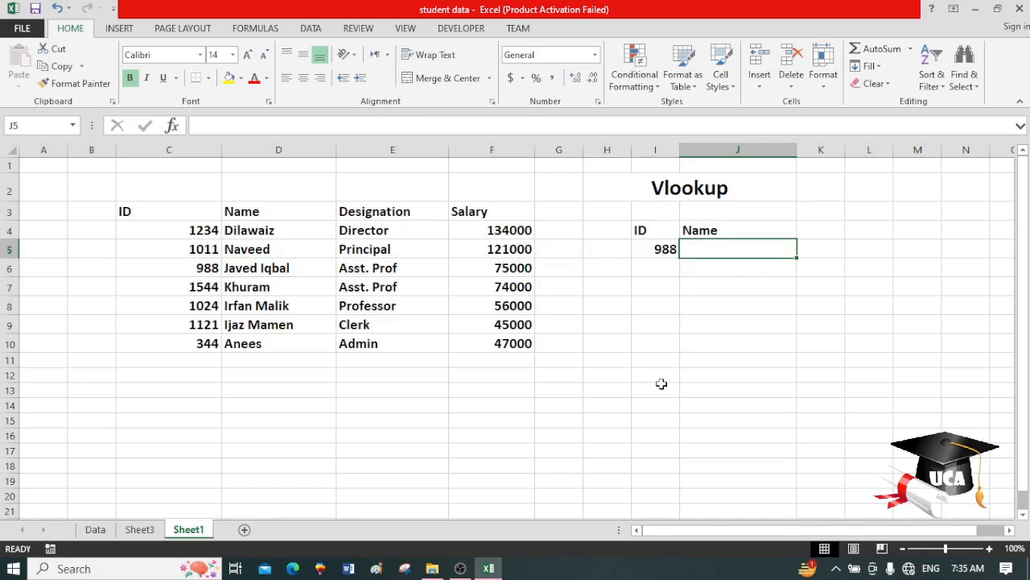
pyautogui.write('=')
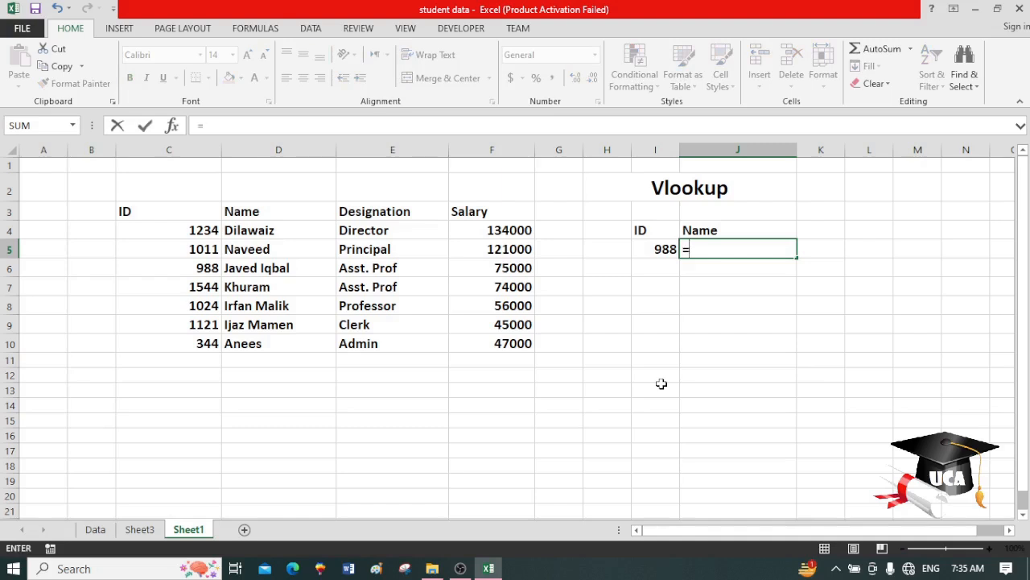
pyautogui.write('vlo')
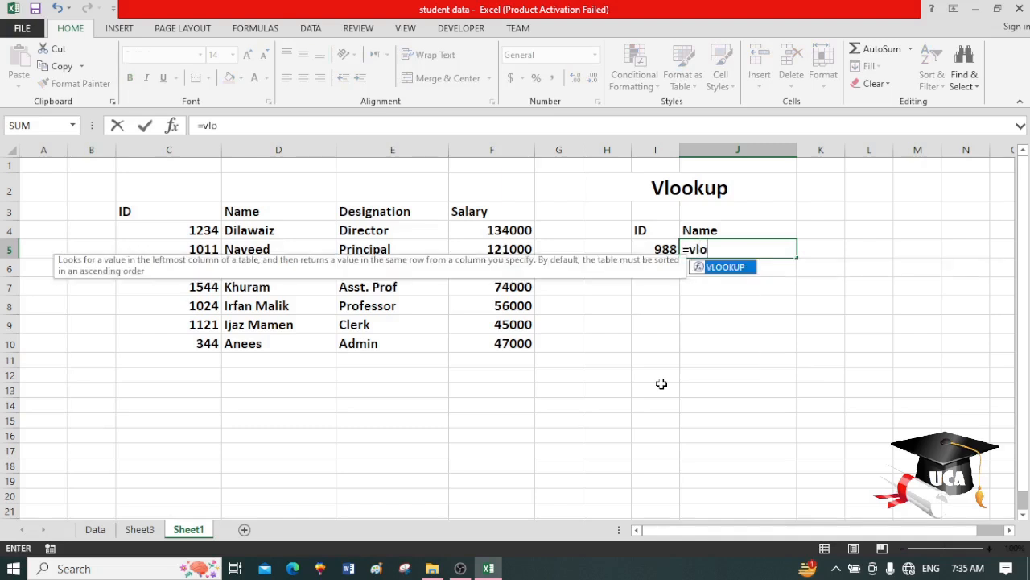
pyautogui.press('Tab')
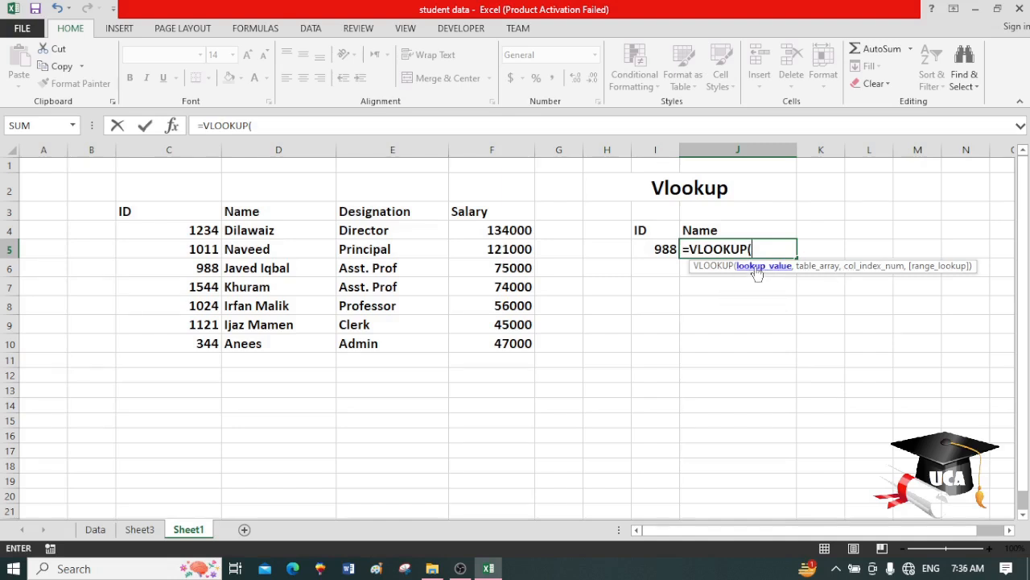
pyautogui.click(665, 251)
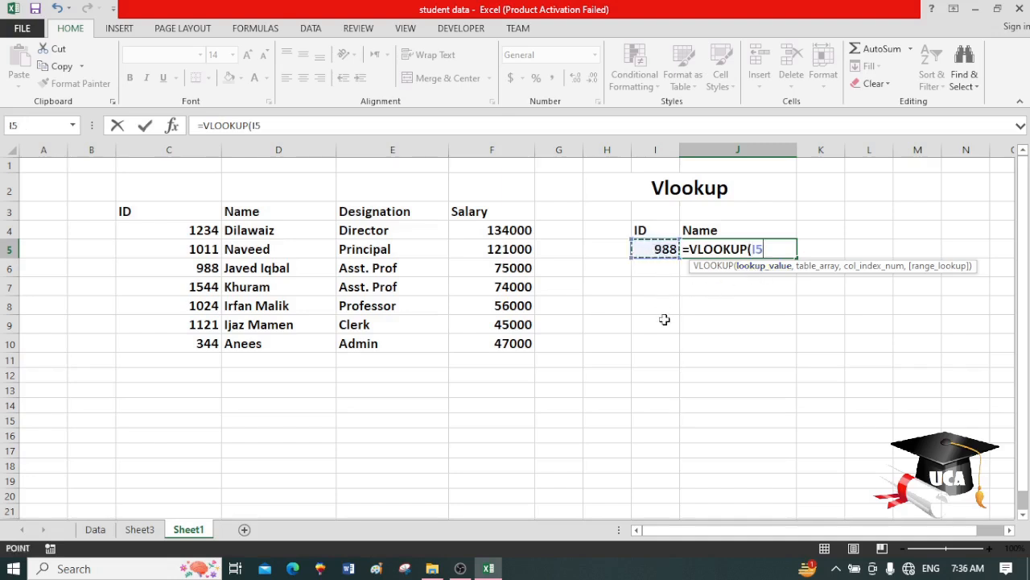
pyautogui.write(',')
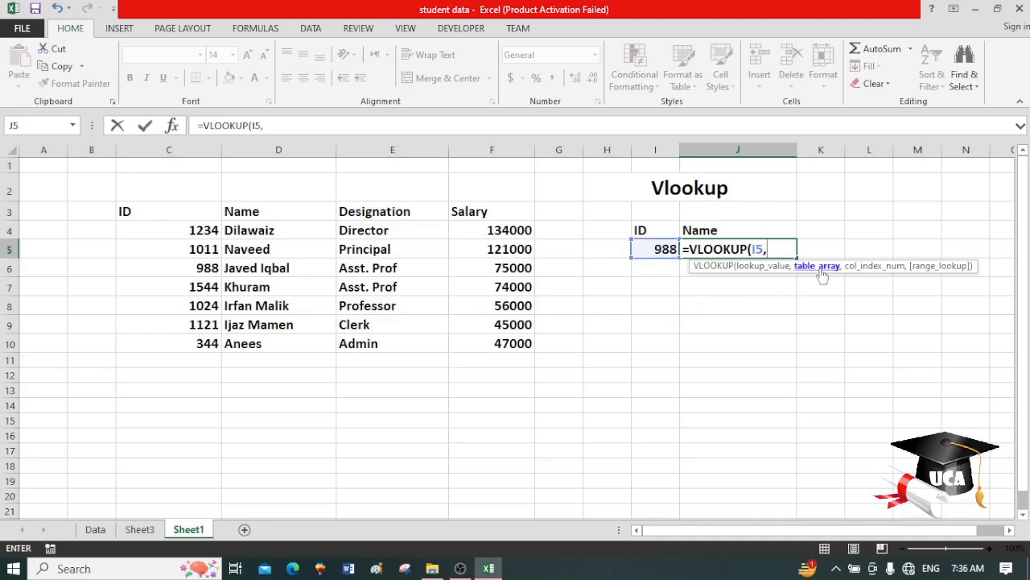
pyautogui.moveTo(174, 213); pyautogui.dragTo(500, 342)
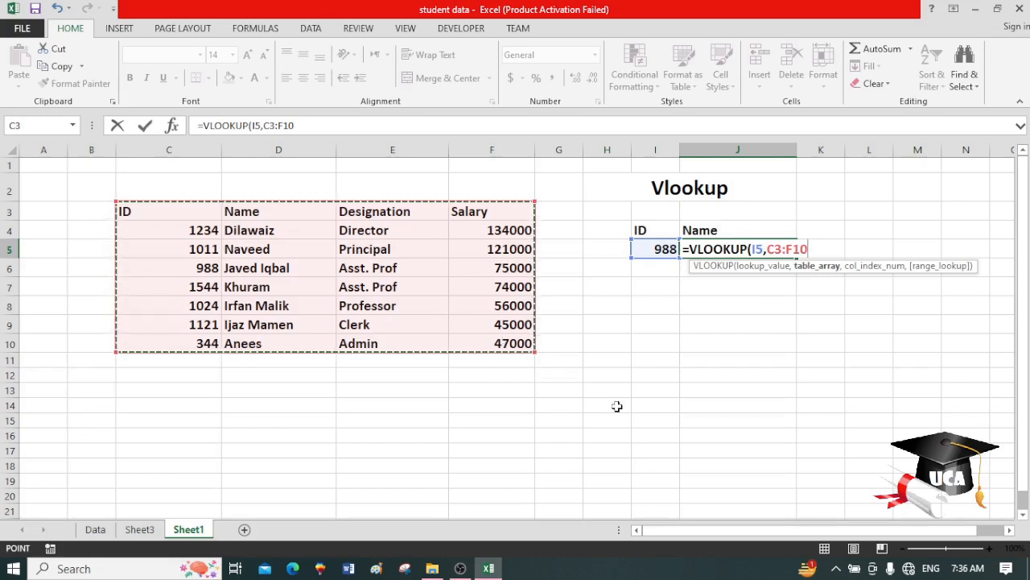
pyautogui.write(',2')
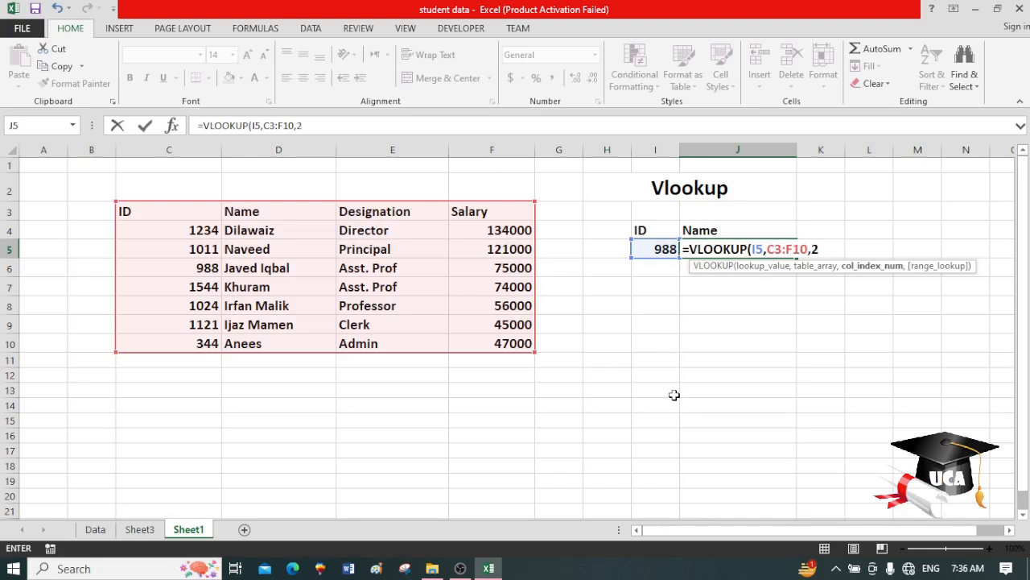
pyautogui.write(',')
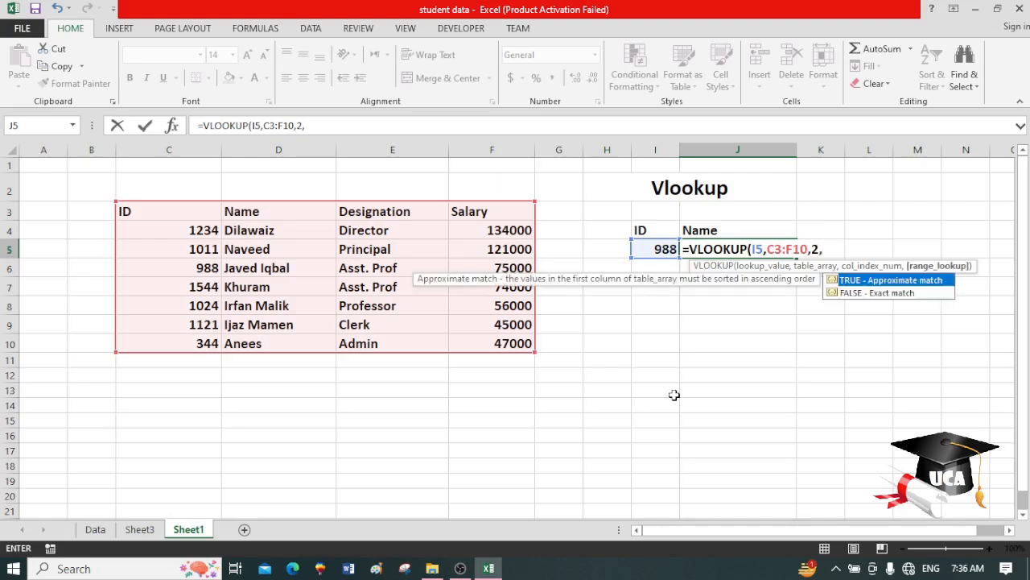
pyautogui.doubleClick(877, 293)
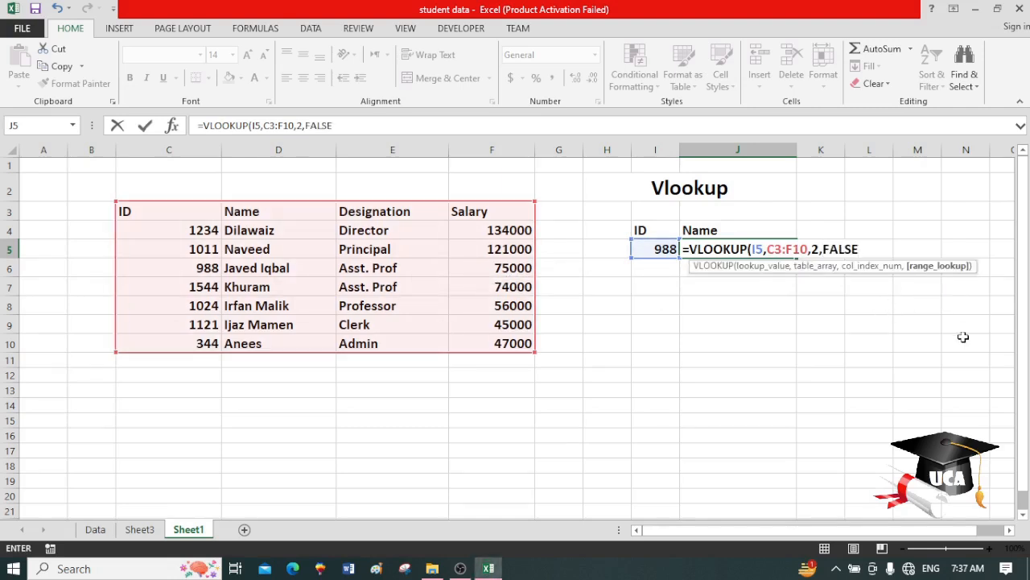
pyautogui.write(')')
pyautogui.press('Return')
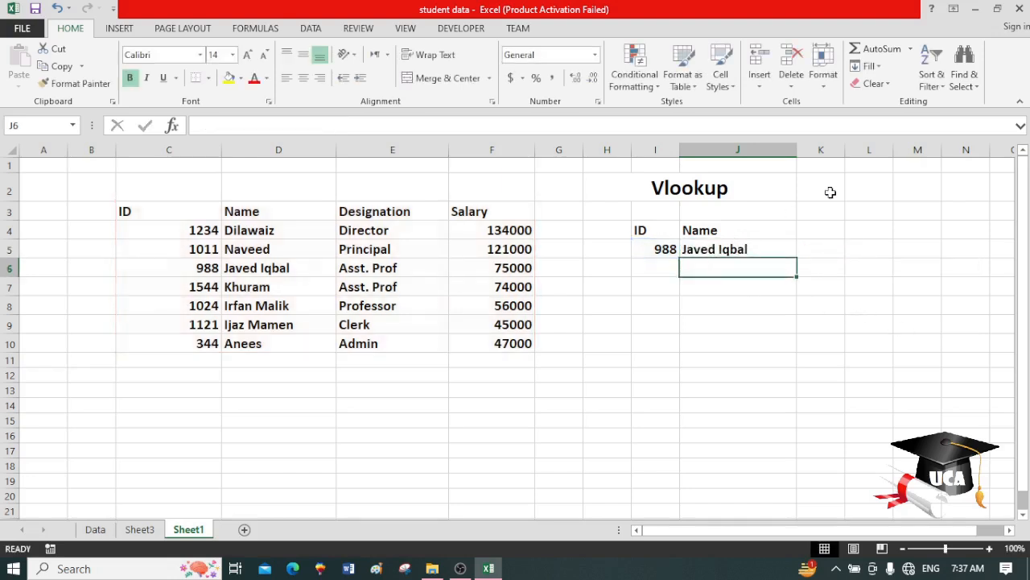
pyautogui.moveTo(799, 154); pyautogui.dragTo(810, 154)
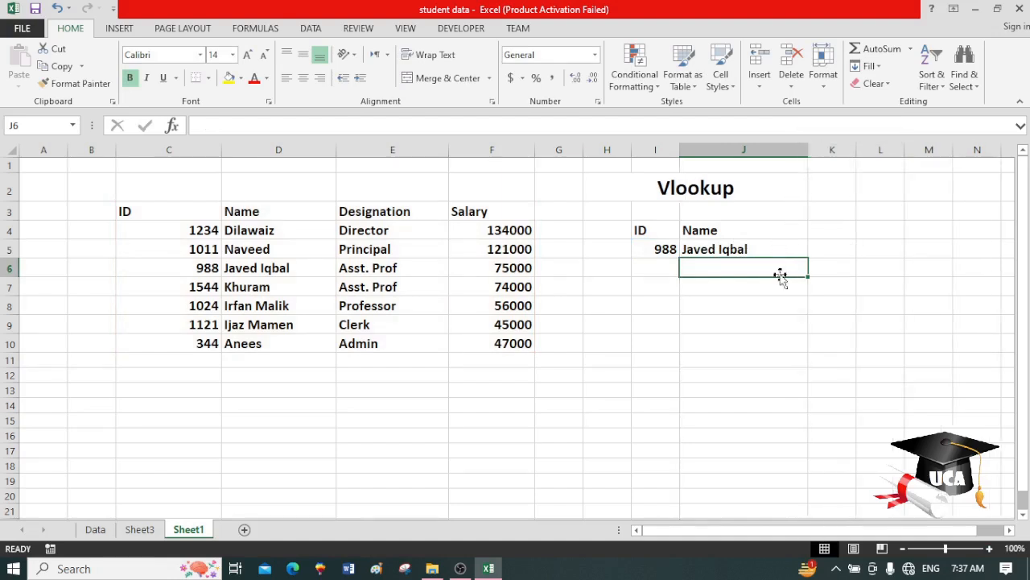
# Test the name lookup by replacing the ID in I5 with the one from row 5, and finally the one from row 9.
pyautogui.click(655, 249)
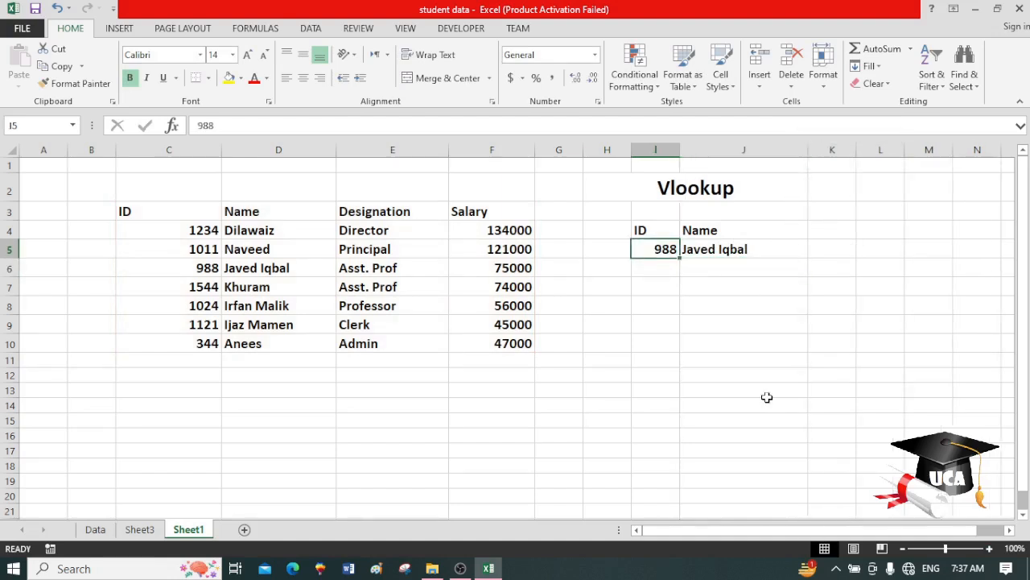
pyautogui.write('1011')
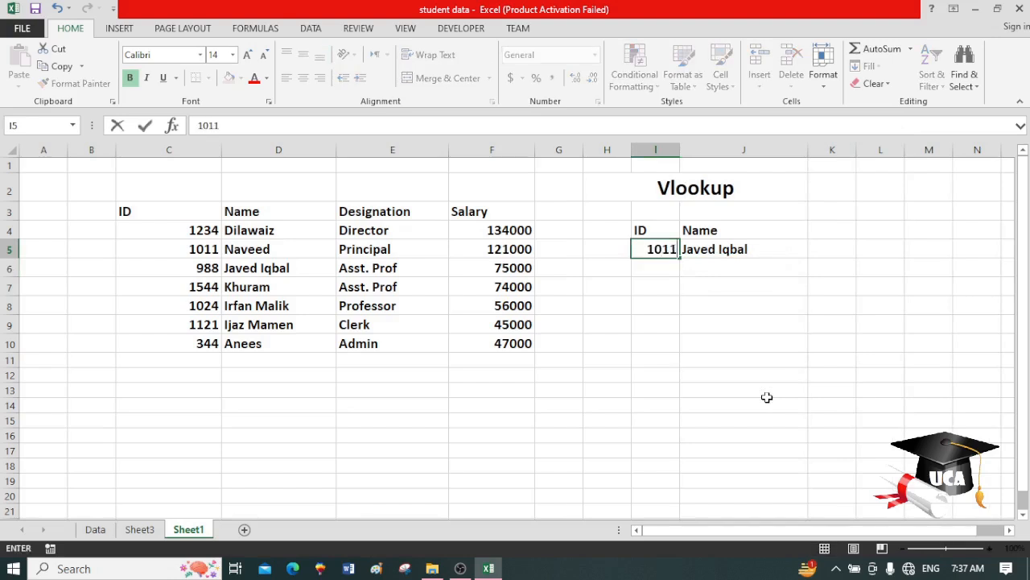
pyautogui.press('Return')
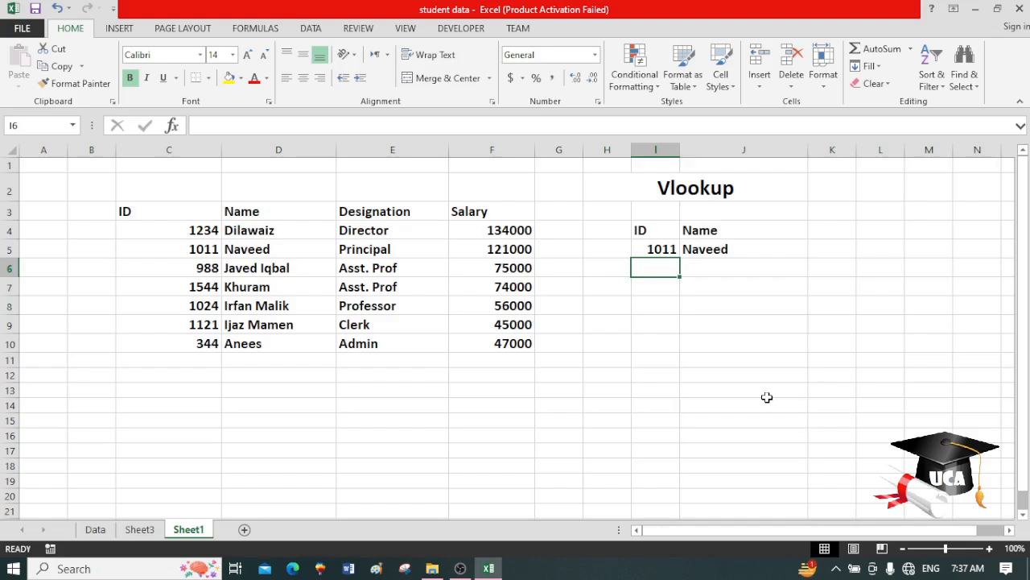
pyautogui.press('Up')
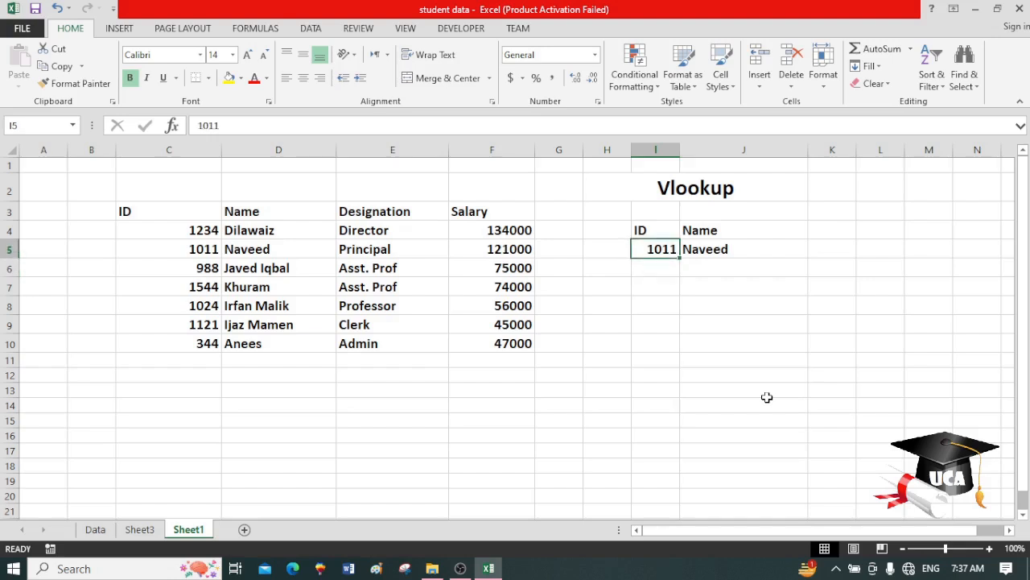
pyautogui.write('1121')
pyautogui.press('Return')
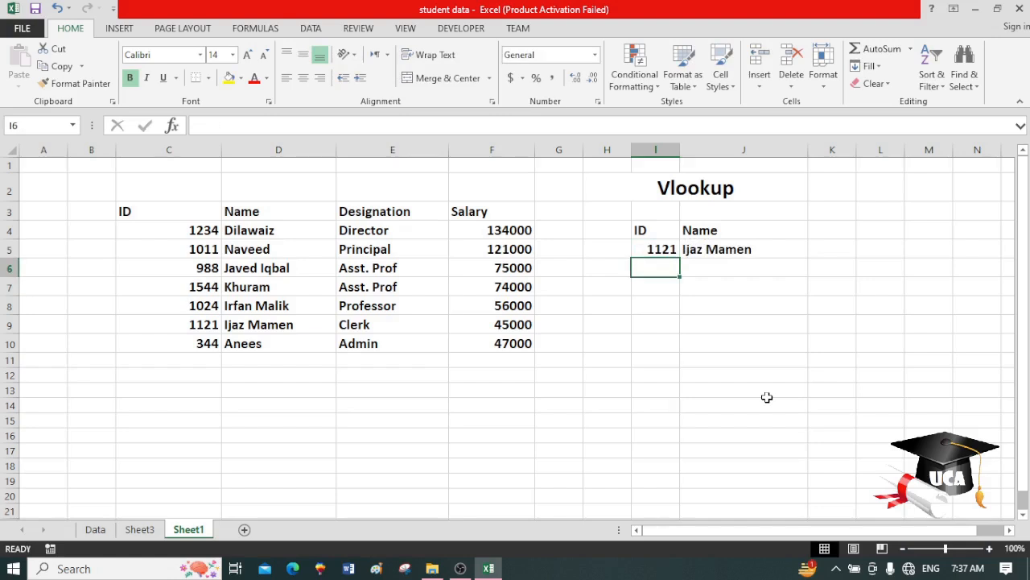
# Add the heading Salary in K4 beside Name and widen column K.
pyautogui.press('Up')
pyautogui.press('Right')
pyautogui.press('Right')
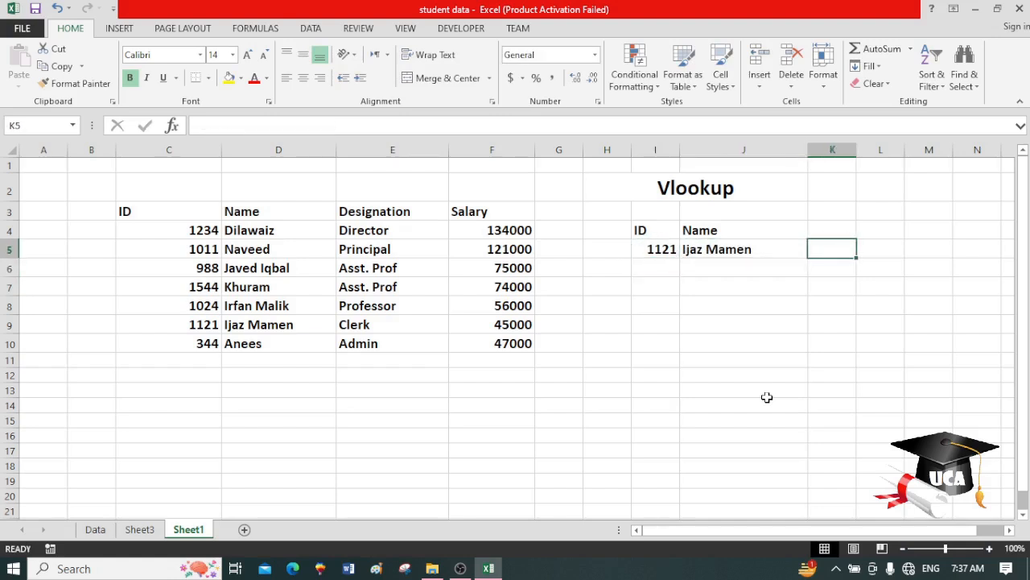
pyautogui.press('Up')
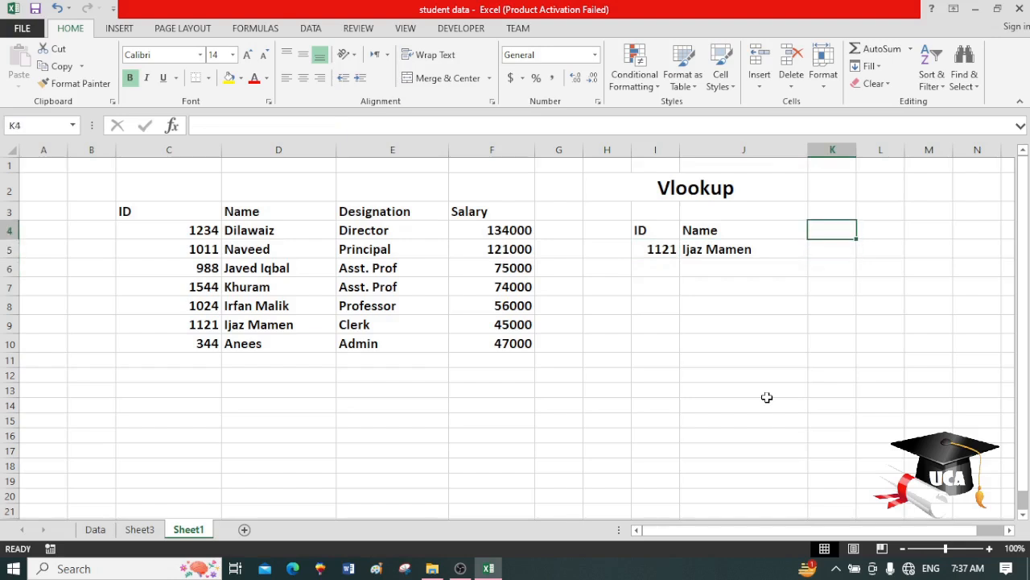
pyautogui.write('Salary')
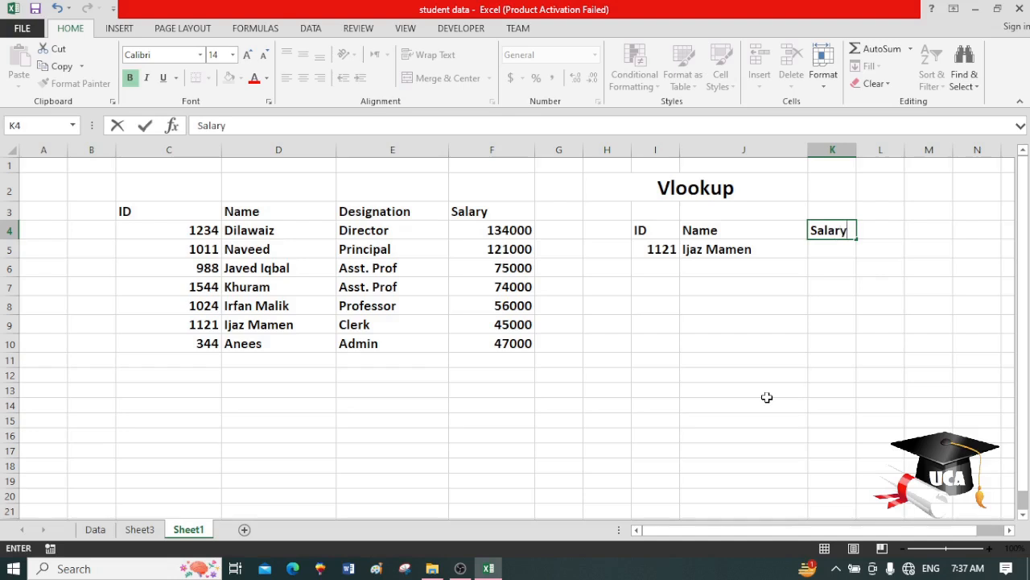
pyautogui.press('Return')
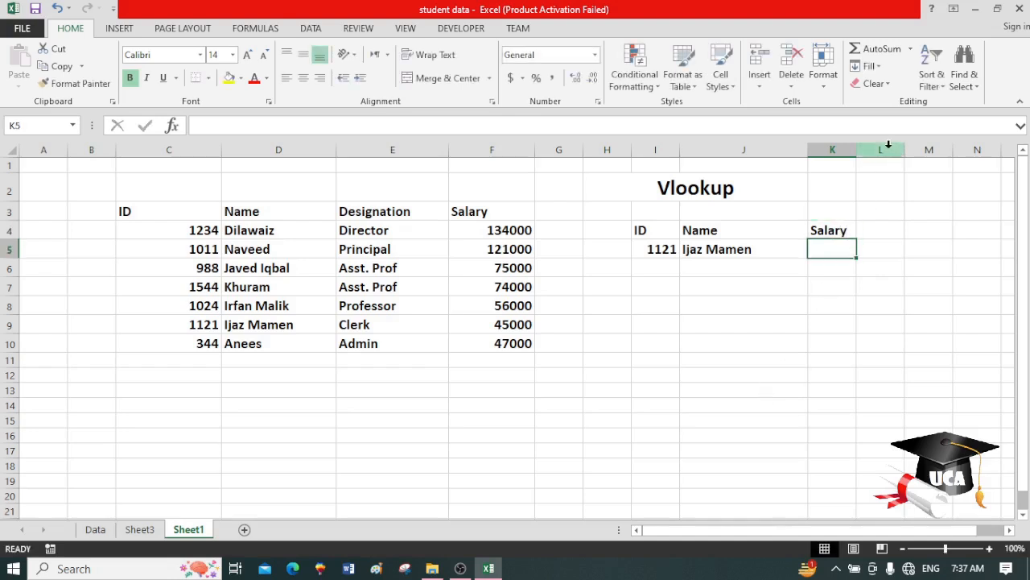
pyautogui.moveTo(857, 151); pyautogui.dragTo(887, 155)
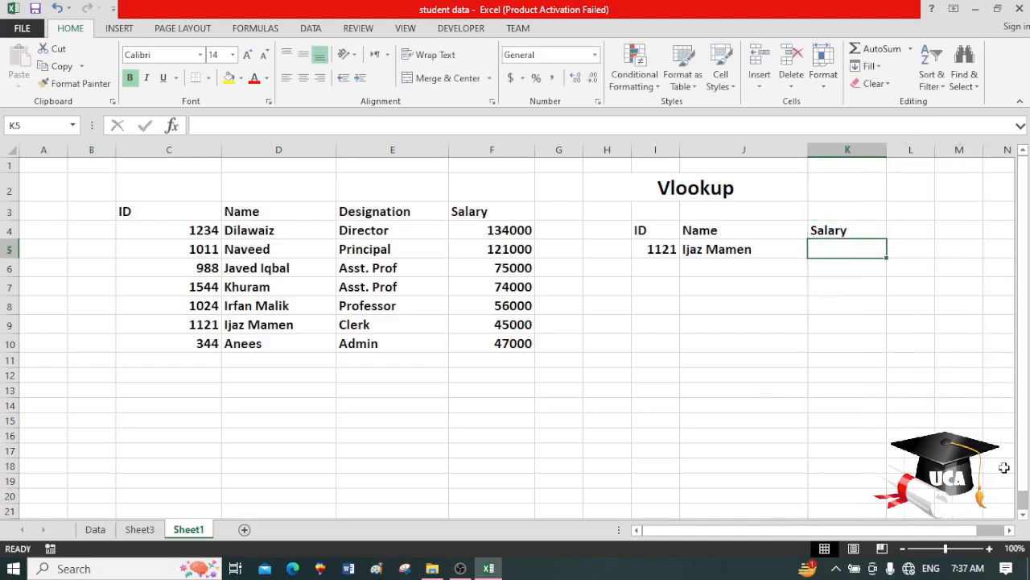
# Enter =VLOOKUP(I5,C3:F10,4,FALSE) in K5 to return the salary for the ID in I5.
pyautogui.write('=vlo')
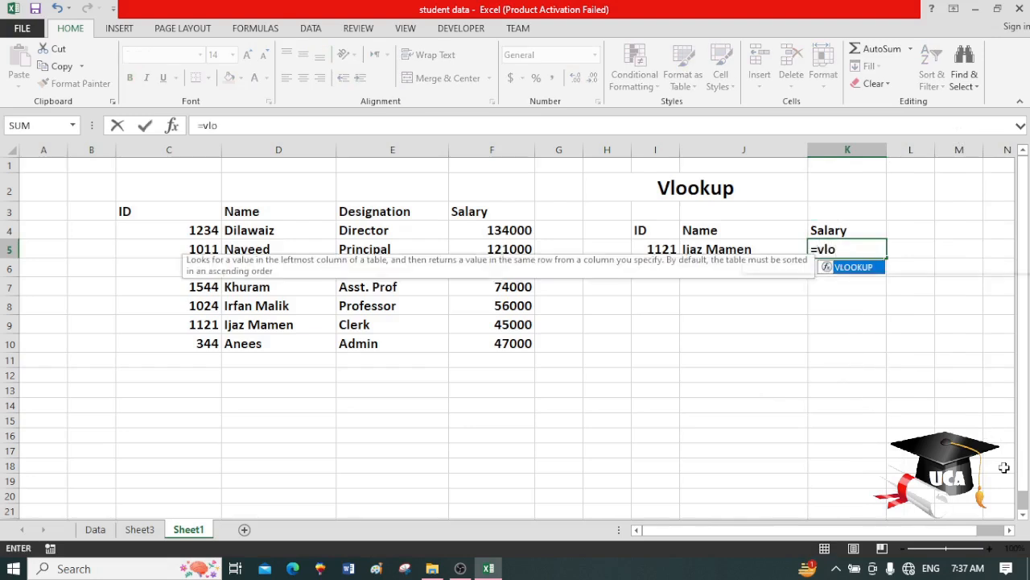
pyautogui.press('Tab')
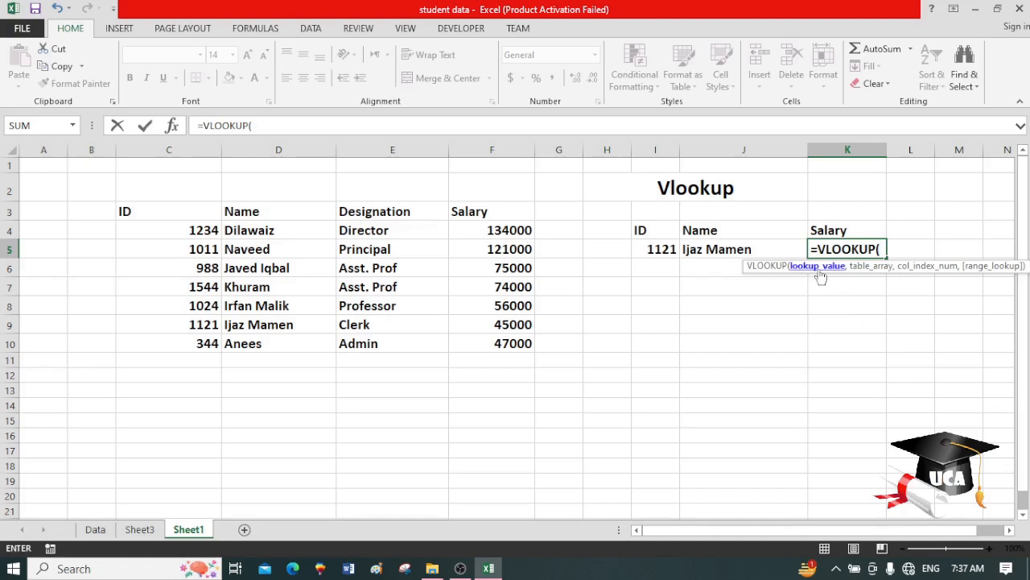
pyautogui.click(655, 251)
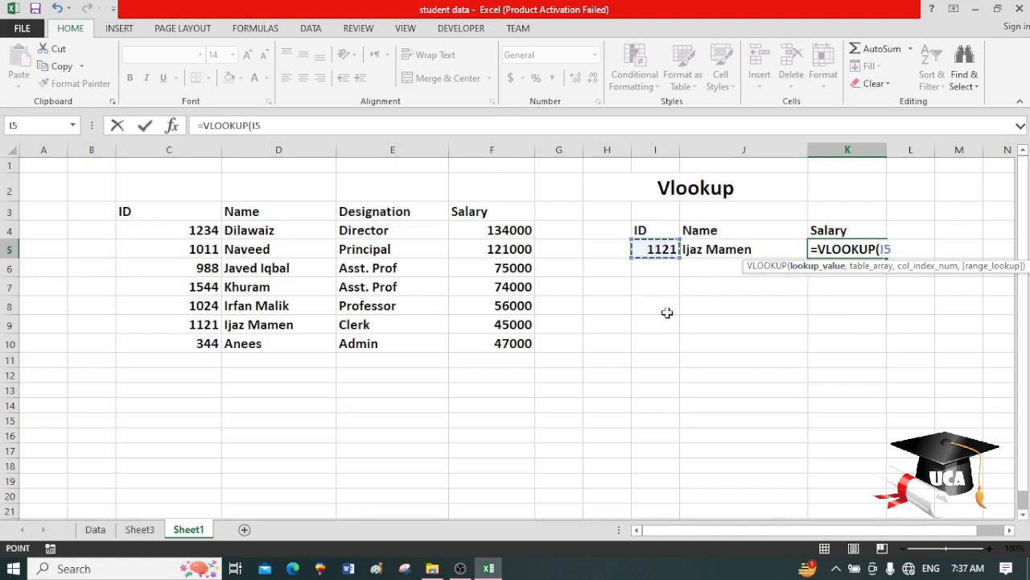
pyautogui.write(',')
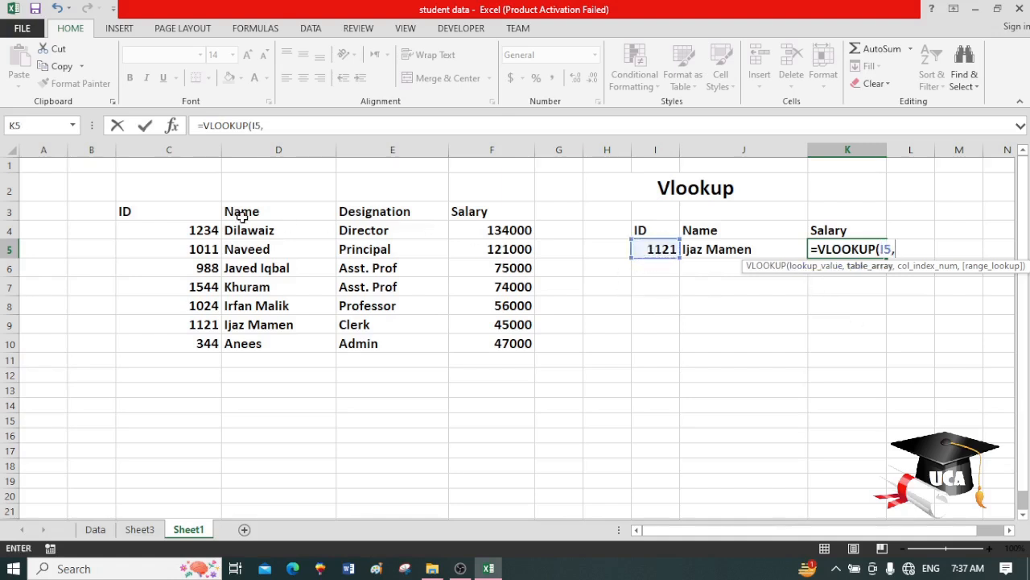
pyautogui.moveTo(202, 218); pyautogui.dragTo(524, 345)
pyautogui.write(',')
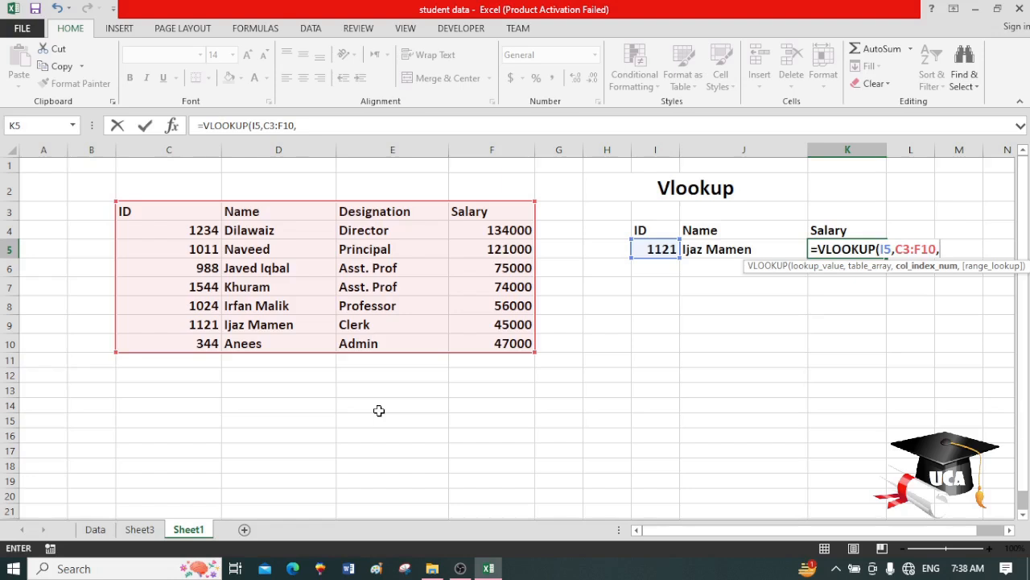
pyautogui.write('4,')
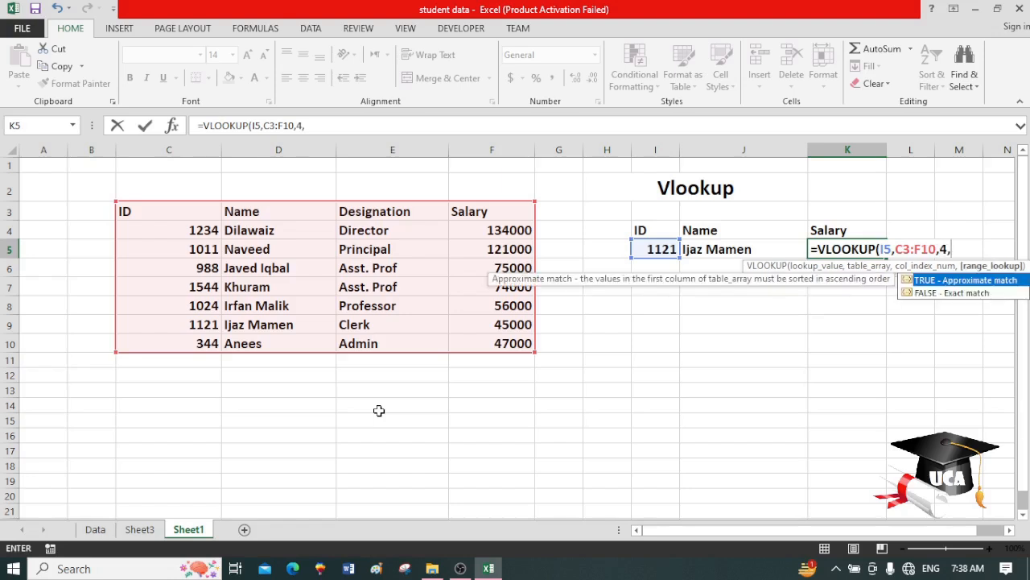
pyautogui.doubleClick(940, 293)
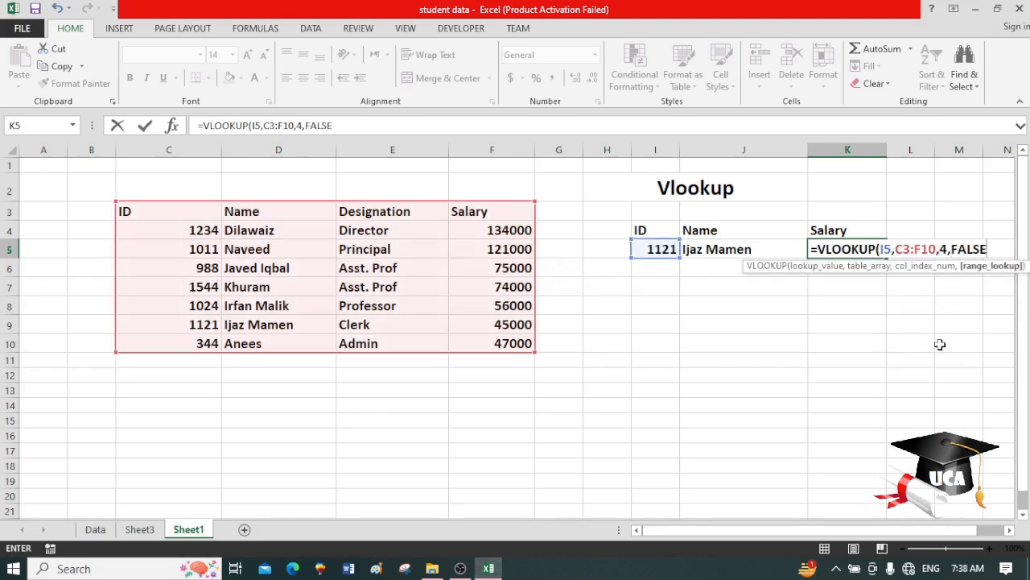
pyautogui.write(')')
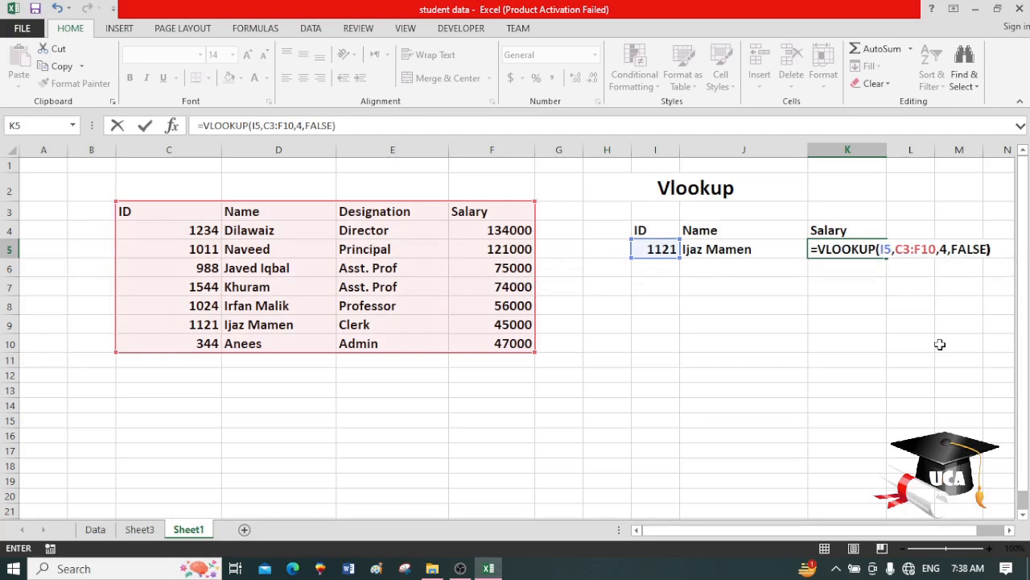
pyautogui.press('Return')
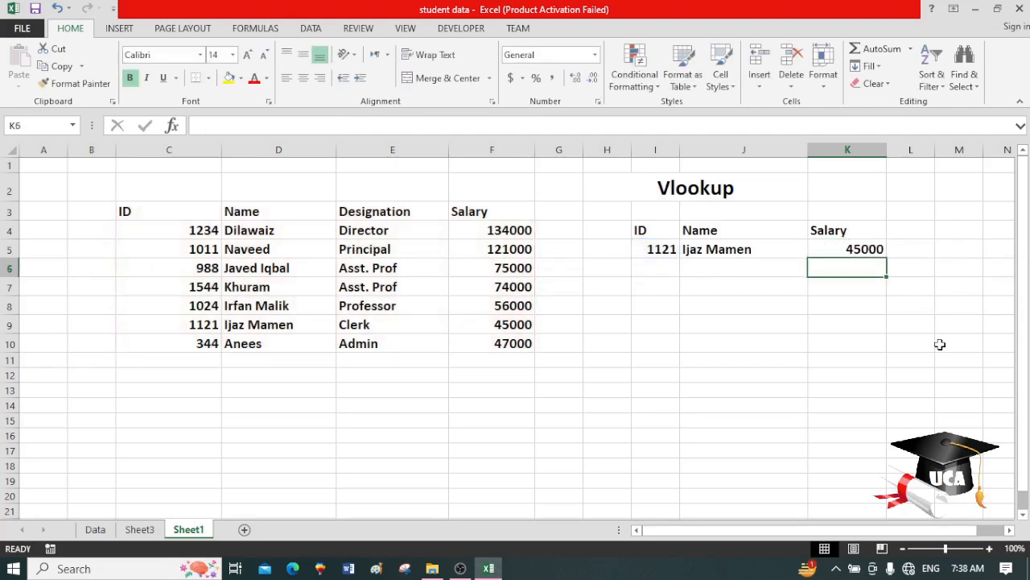
# Test both lookups by replacing the ID in I5 with the one from row 6, and finally the one from row 10.
pyautogui.click(656, 250)
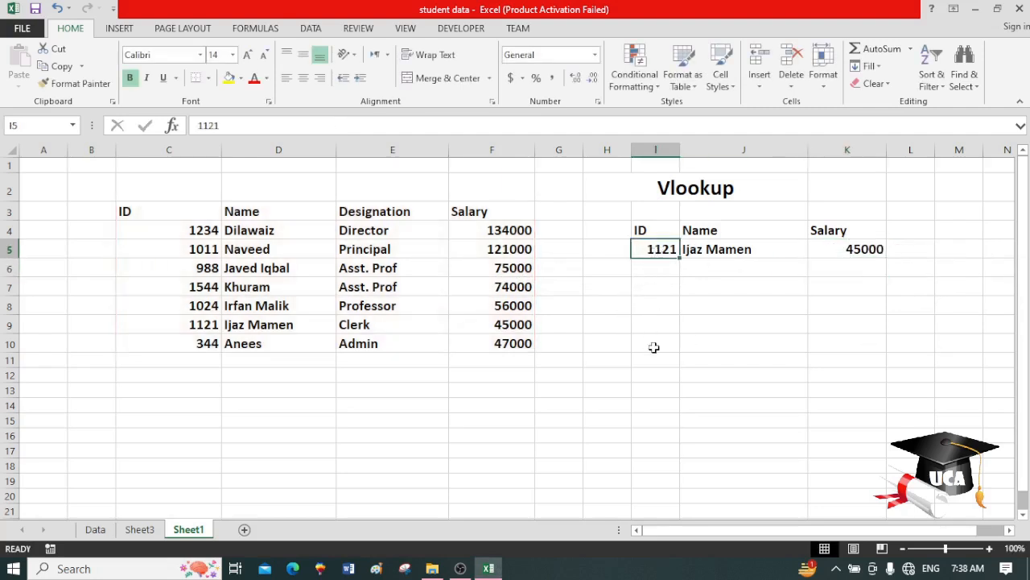
pyautogui.write('988')
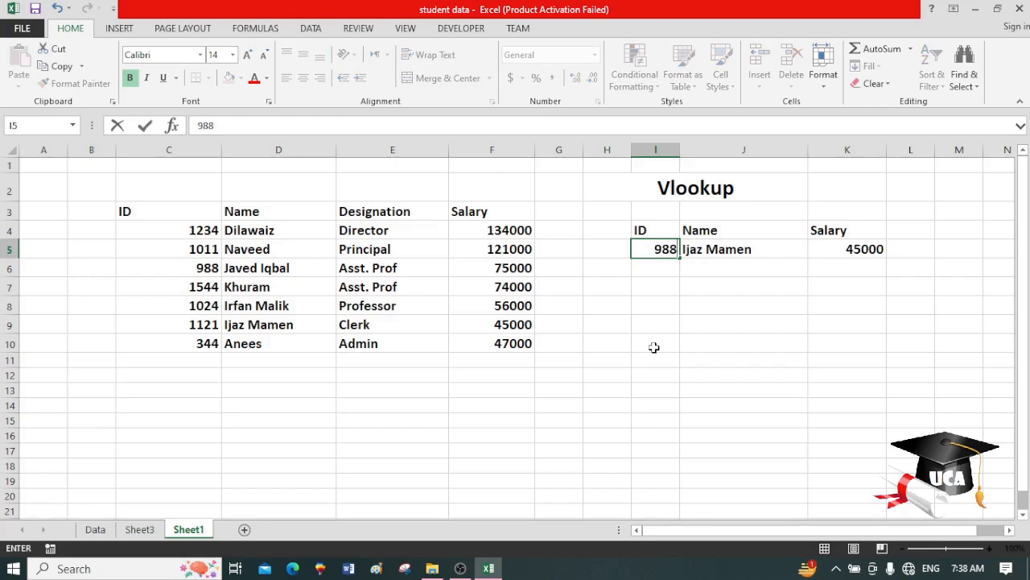
pyautogui.press('Return')
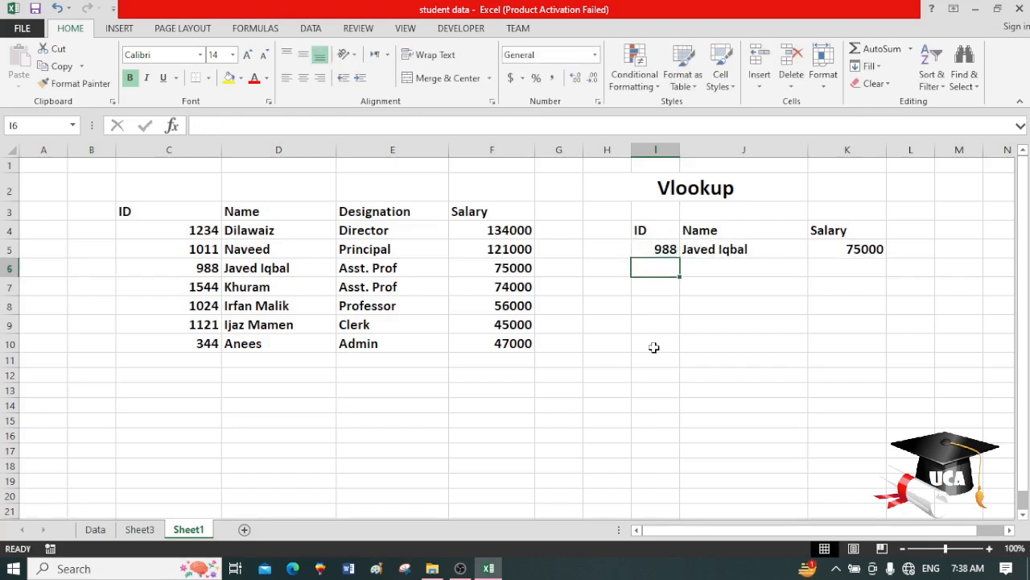
pyautogui.press('Up')
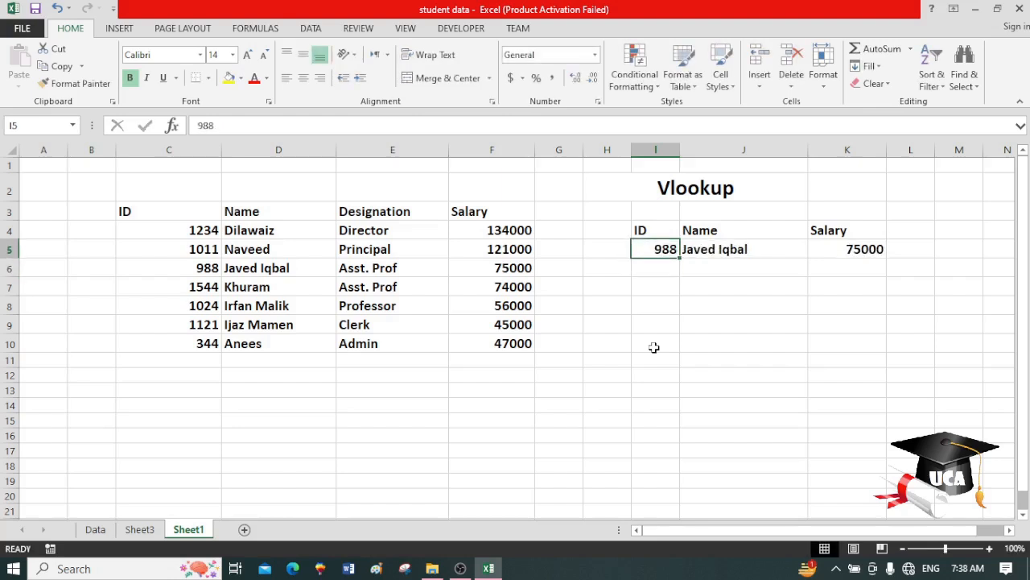
pyautogui.write('344')
pyautogui.press('Return')
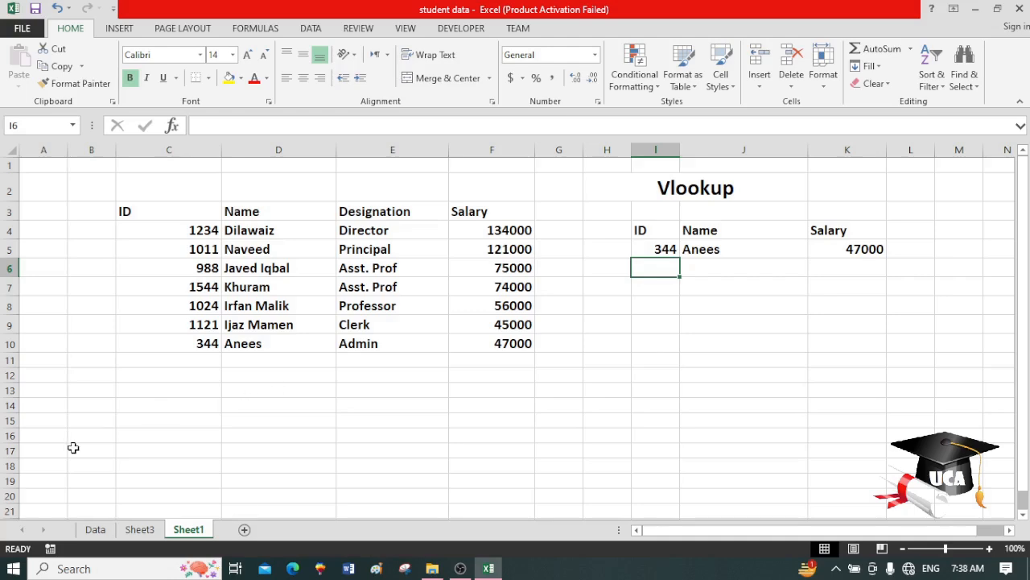
# Open the Data sheet and examine its column headings and the first roll numbers.
pyautogui.click(95, 529)
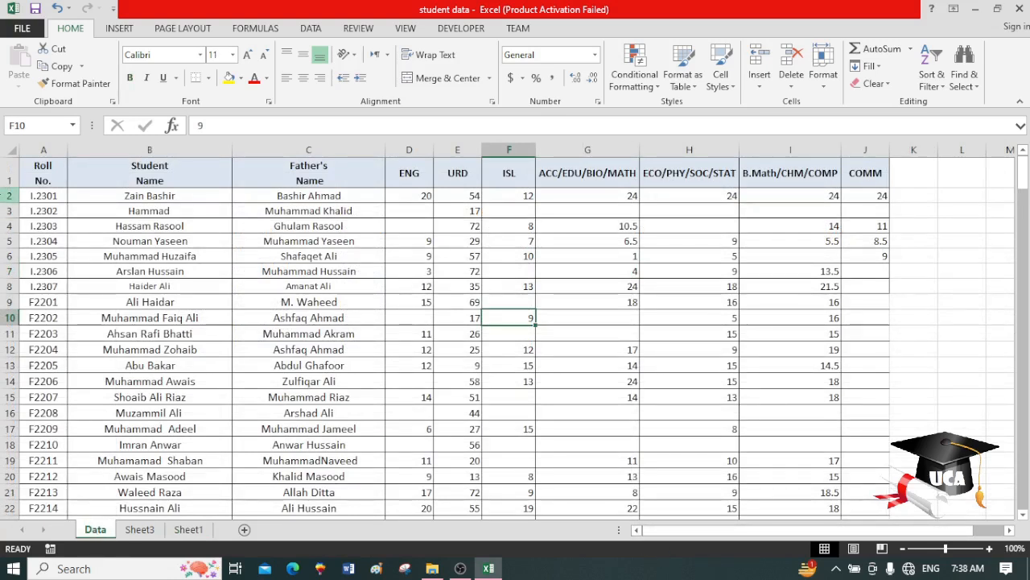
pyautogui.click(36, 178)
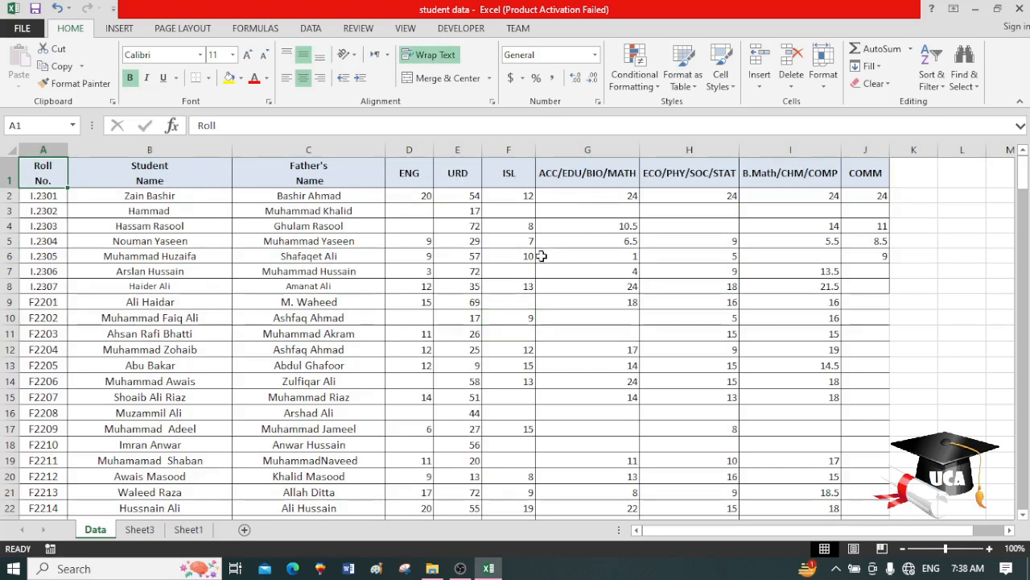
pyautogui.moveTo(58, 195); pyautogui.dragTo(59, 271)
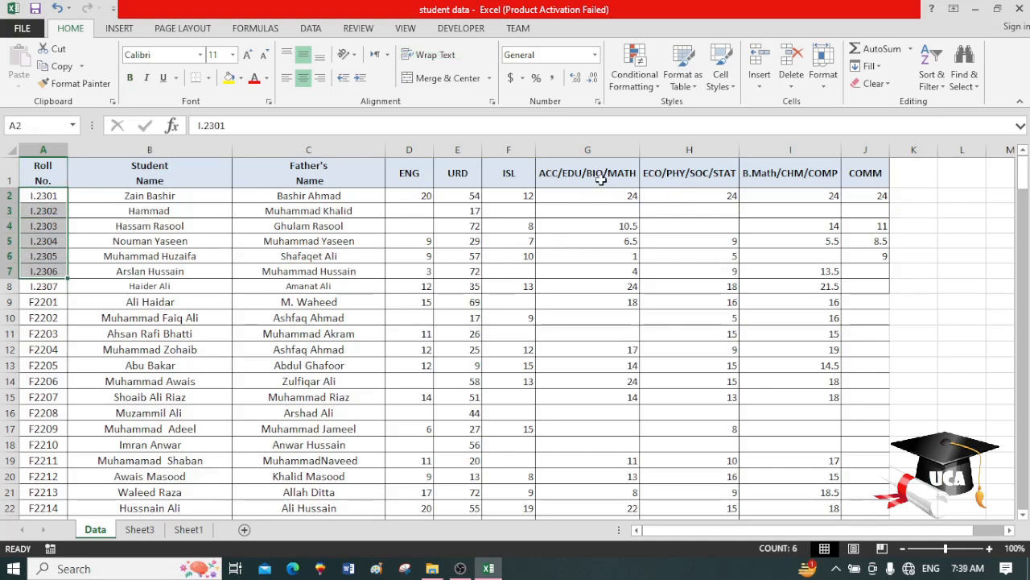
pyautogui.hotkey('ctrl', 'q')
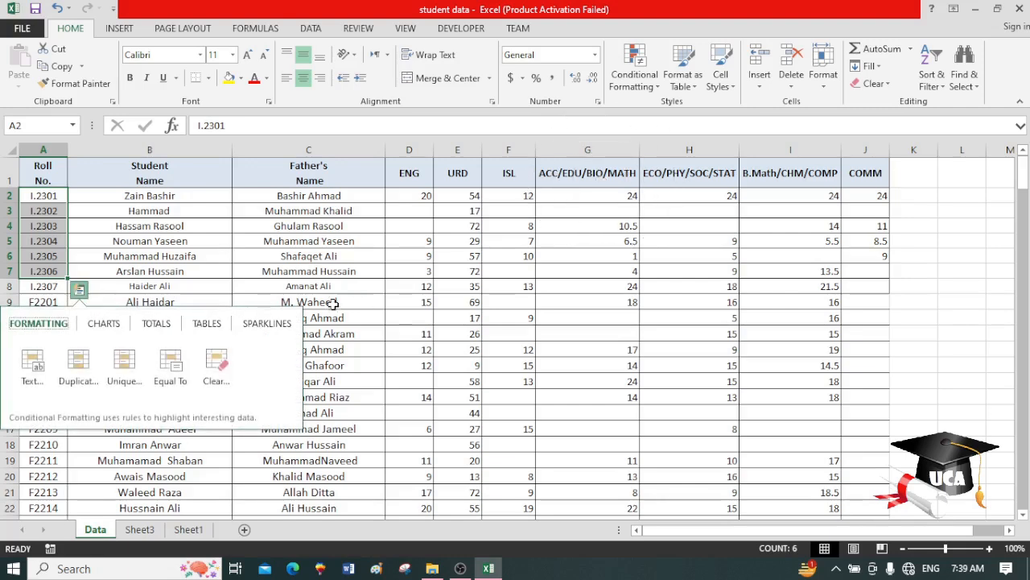
pyautogui.click(379, 271)
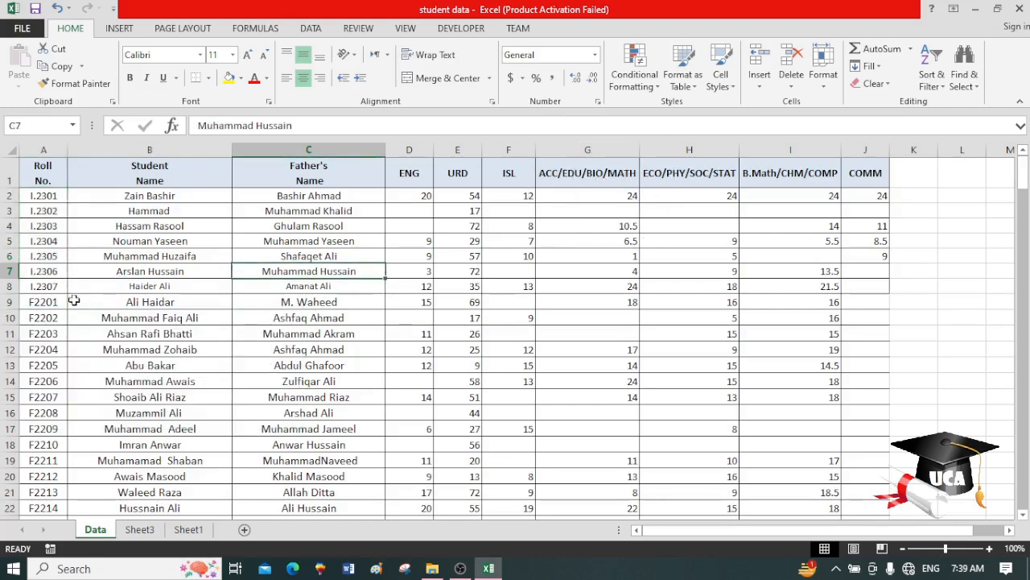
# Review the roll numbers down column A of the Data sheet as far as row 63, and return to the header row.
pyautogui.click(36, 337)
pyautogui.press('Down')
pyautogui.press('Down')
pyautogui.press('Down')
pyautogui.press('Down')
pyautogui.press('Down')
pyautogui.press('Down')
pyautogui.press('Down')
pyautogui.press('Down')
pyautogui.press('Down')
pyautogui.press('Down')
pyautogui.press('Down')
pyautogui.press('Down')
pyautogui.press('Down')
pyautogui.press('Down')
pyautogui.press('Down')
pyautogui.press('Down')
pyautogui.press('Down')
pyautogui.press('Down')
pyautogui.press('Down')
pyautogui.press('Down')
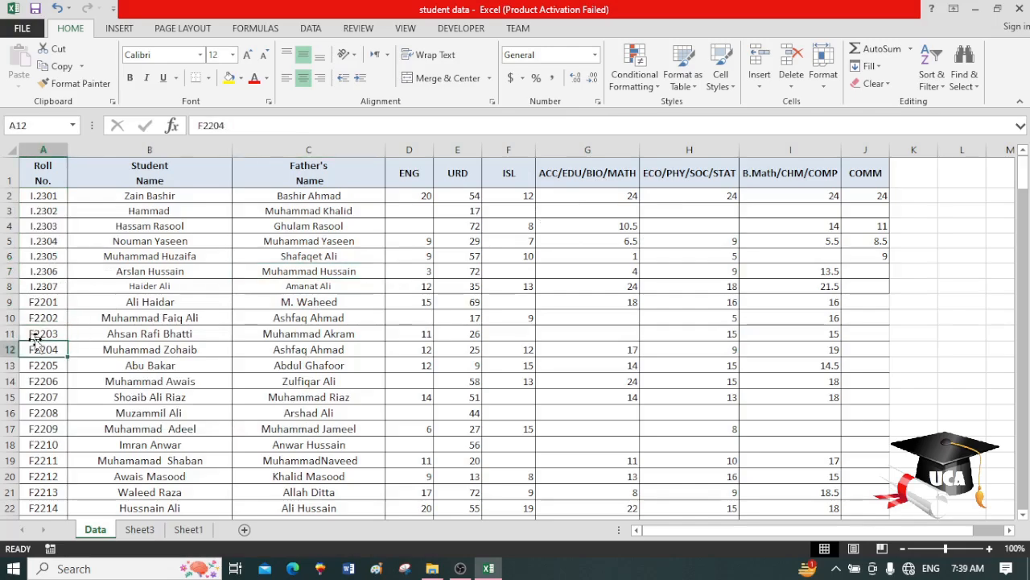
pyautogui.press('Down')
pyautogui.press('Down')
pyautogui.press('Down')
pyautogui.press('Down')
pyautogui.press('Down')
pyautogui.press('Down')
pyautogui.press('Down')
pyautogui.press('Down')
pyautogui.press('Down')
pyautogui.press('Down')
pyautogui.press('Down')
pyautogui.press('Down')
pyautogui.press('Down')
pyautogui.press('Down')
pyautogui.press('Down')
pyautogui.press('Down')
pyautogui.press('Down')
pyautogui.press('Down')
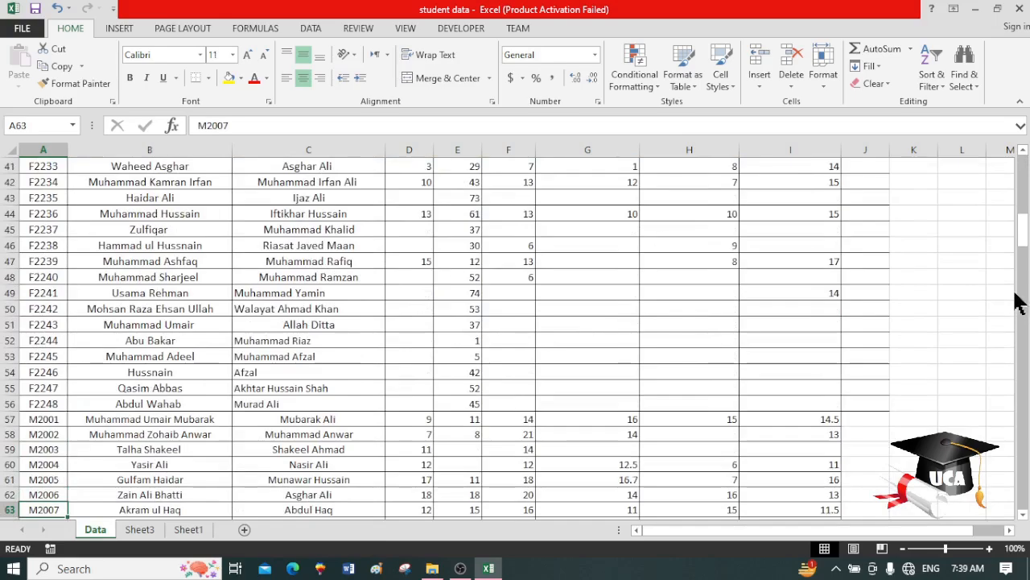
pyautogui.moveTo(1023, 234); pyautogui.dragTo(1021, 138)
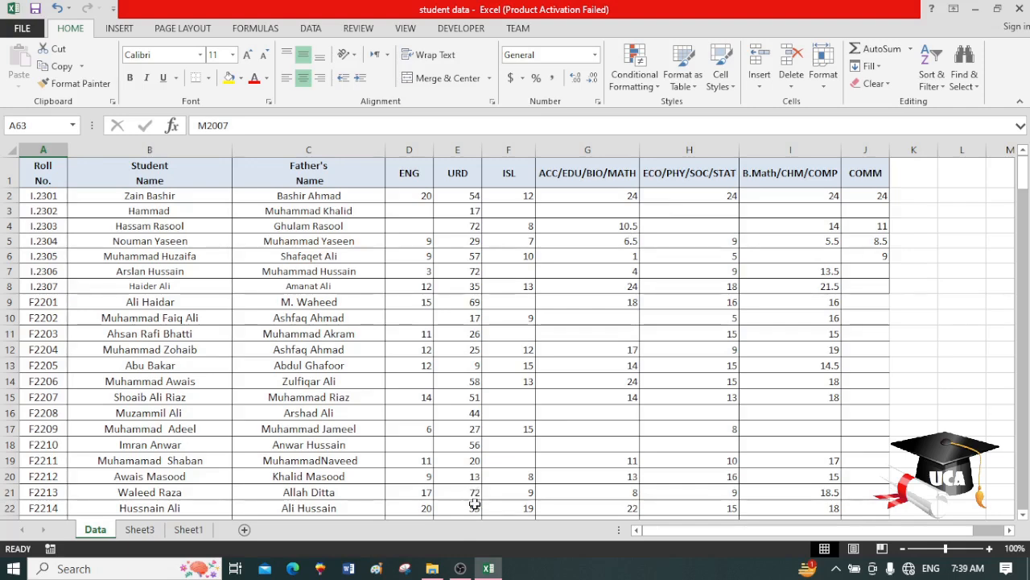
pyautogui.click(461, 568)
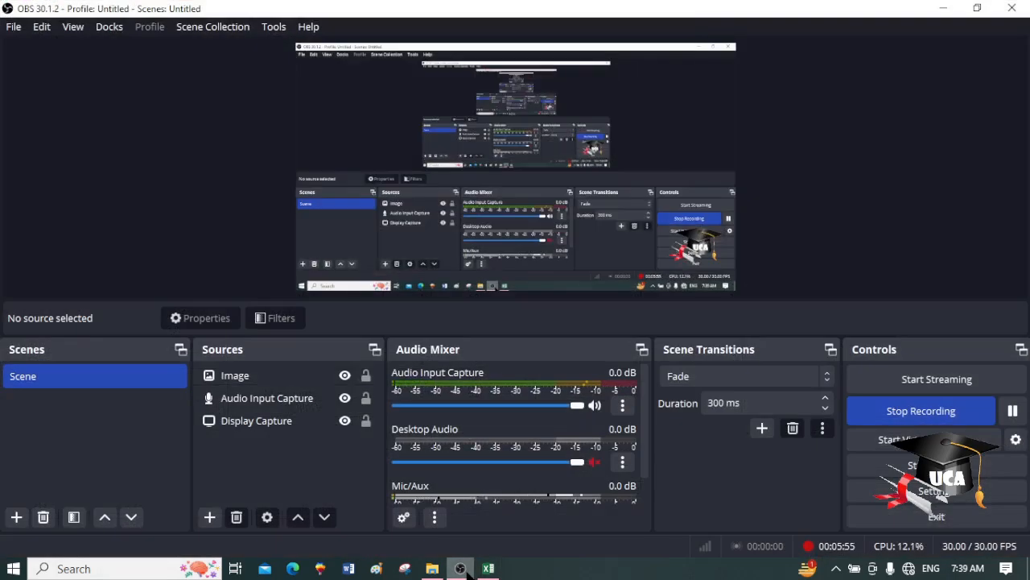
pyautogui.click(460, 568)
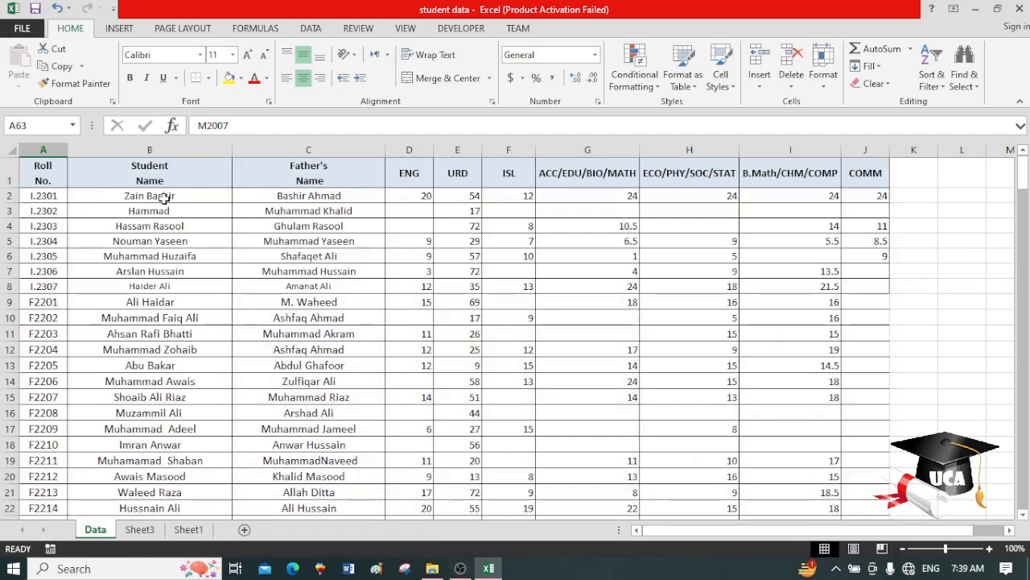
# Examine the result card layout and its Roll No cell B3 on Sheet3, and compare it with the Data sheet.
pyautogui.click(154, 530)
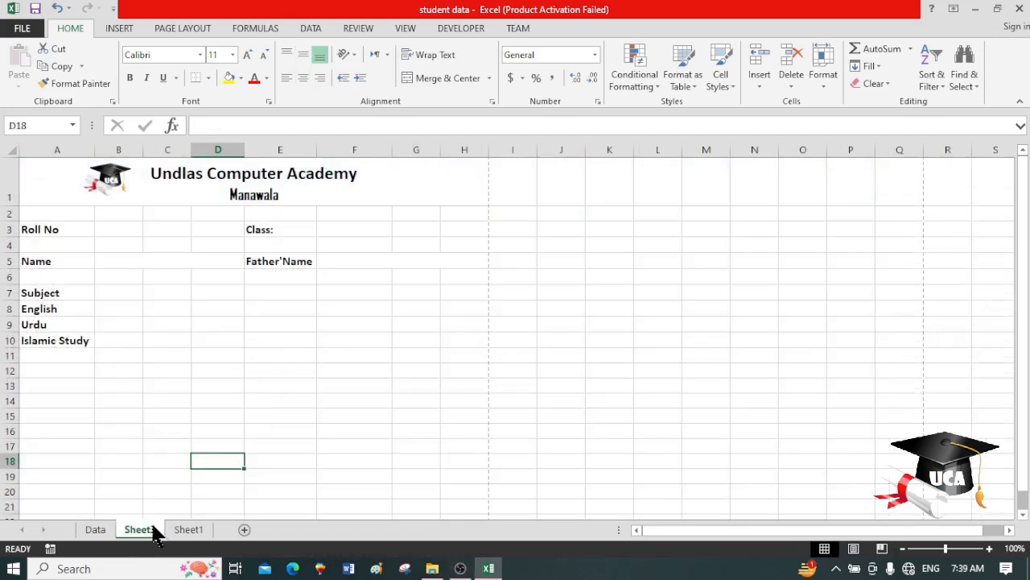
pyautogui.click(177, 185)
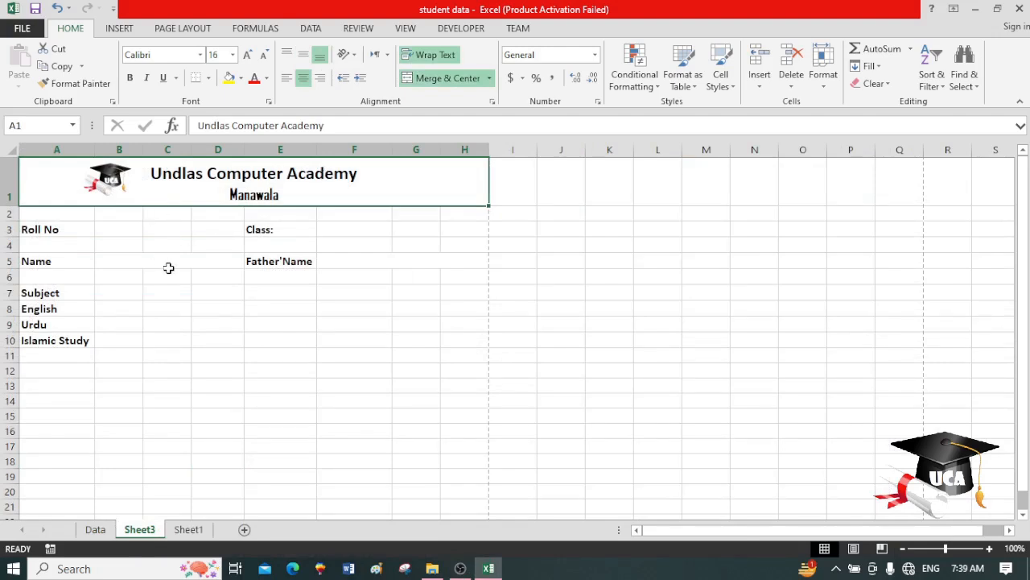
pyautogui.click(126, 229)
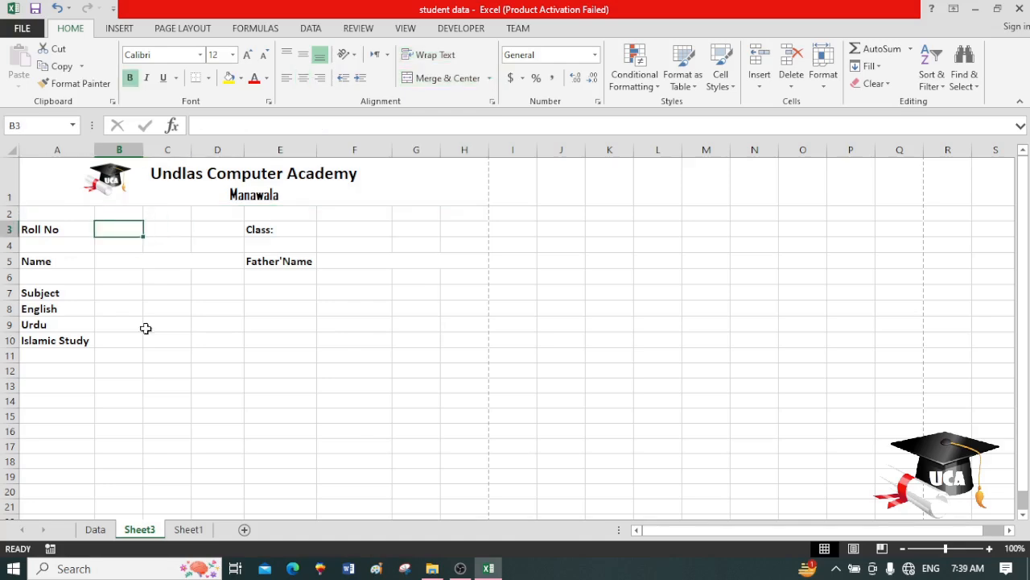
pyautogui.click(106, 535)
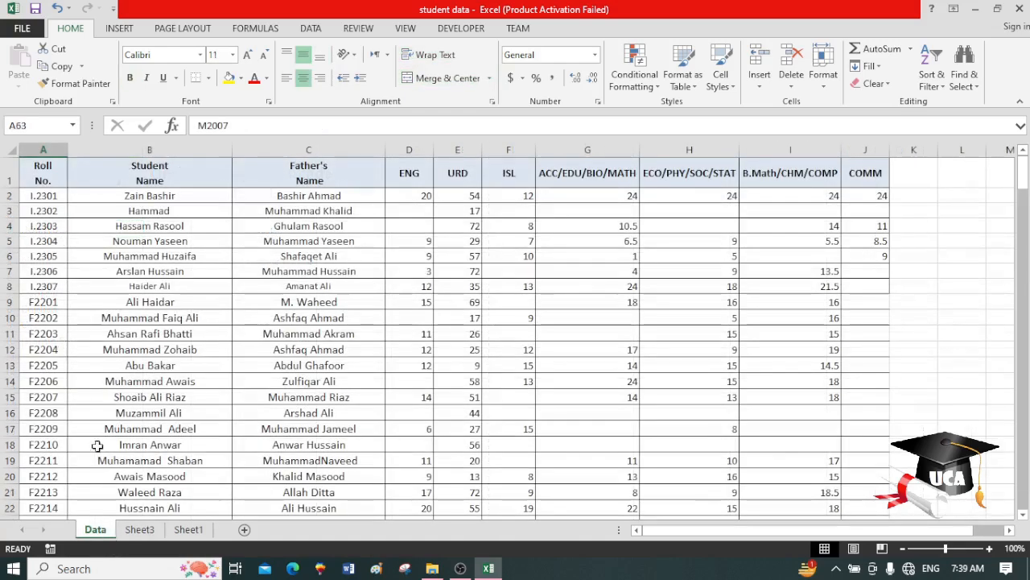
# Restrict the Roll No cell B3 on Sheet3 to a validation list sourced from =Data!$A$2:$A$246.
pyautogui.click(139, 532)
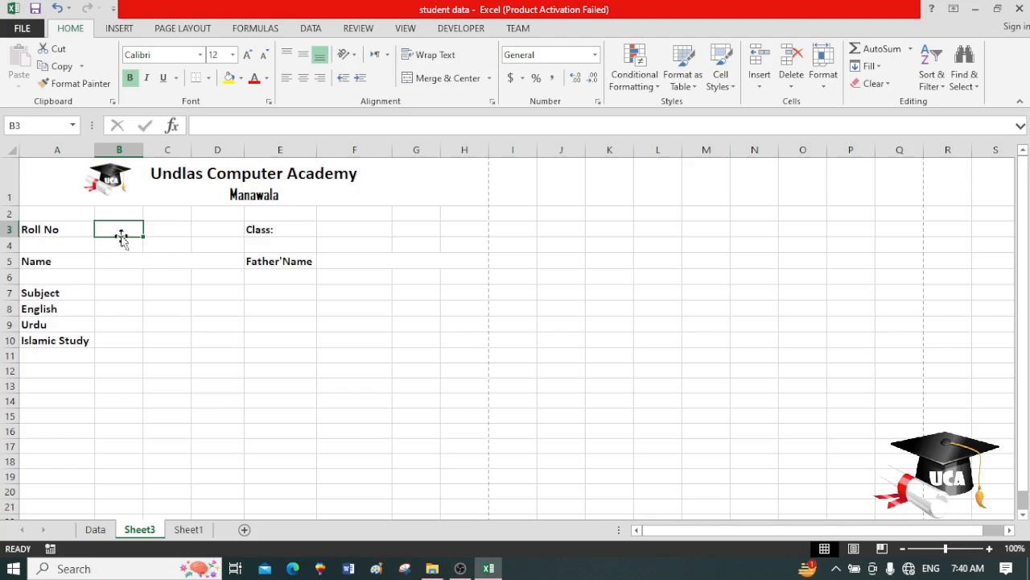
pyautogui.click(322, 30)
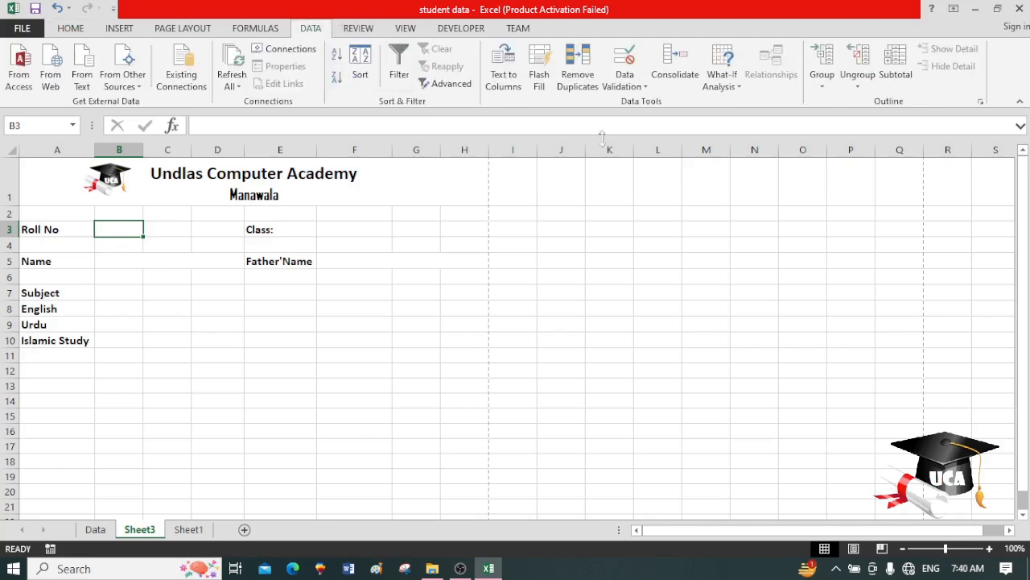
pyautogui.click(645, 84)
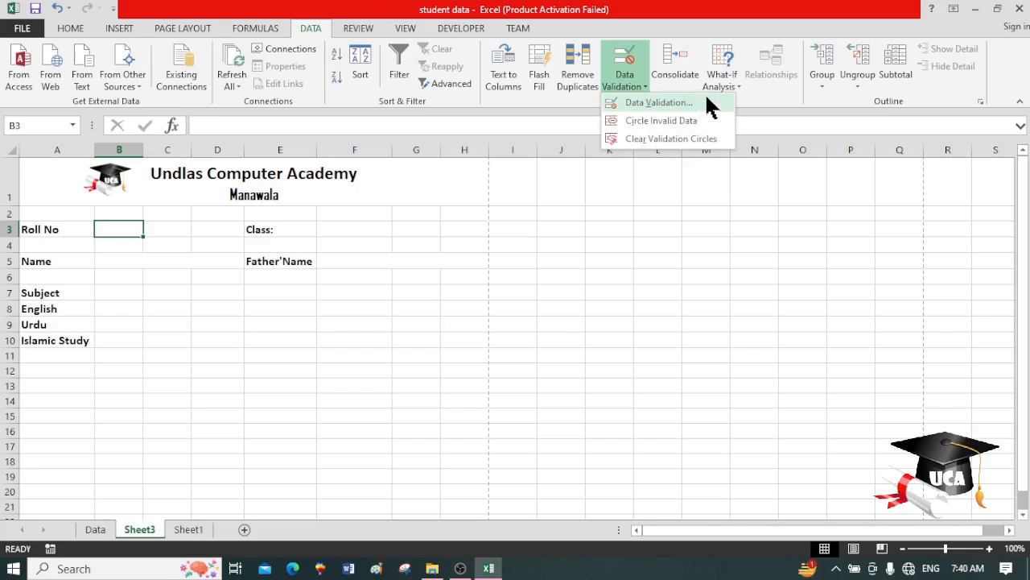
pyautogui.click(658, 103)
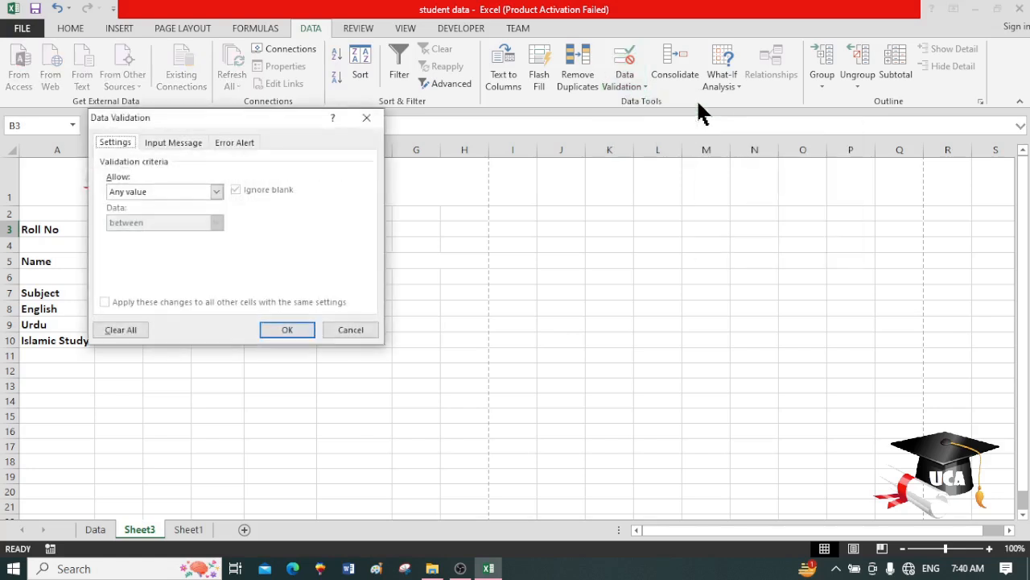
pyautogui.click(197, 193)
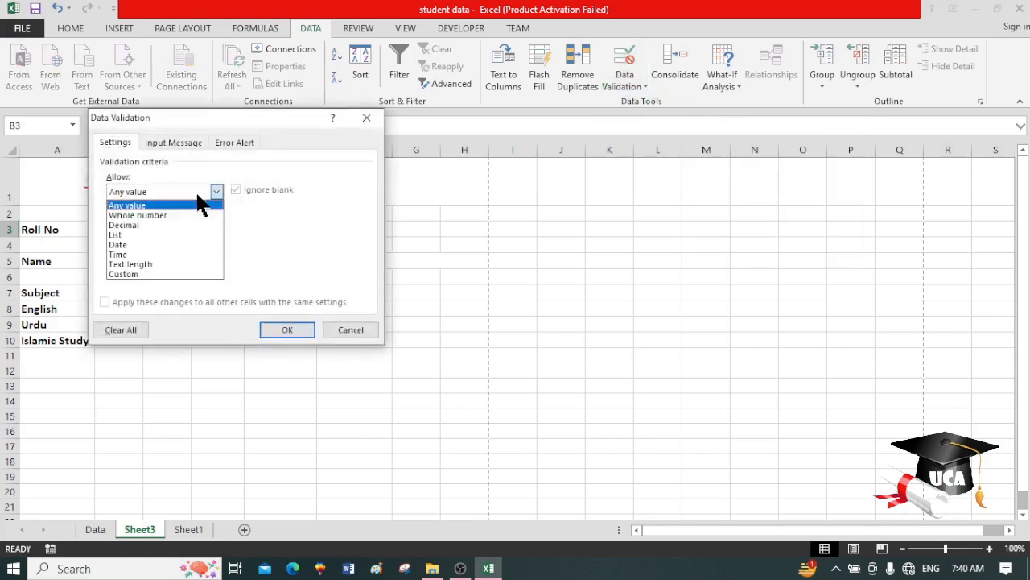
pyautogui.click(151, 229)
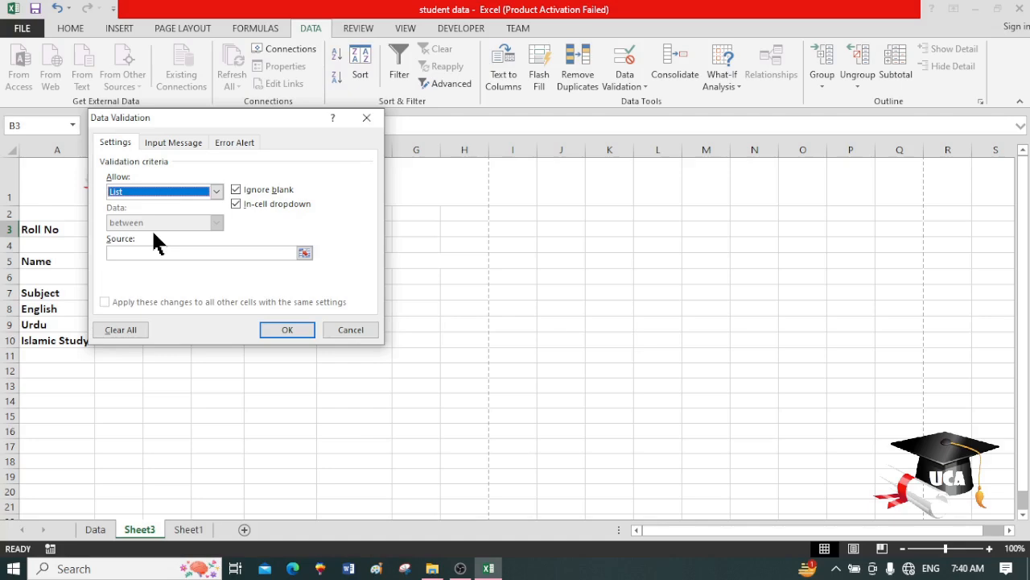
pyautogui.click(154, 252)
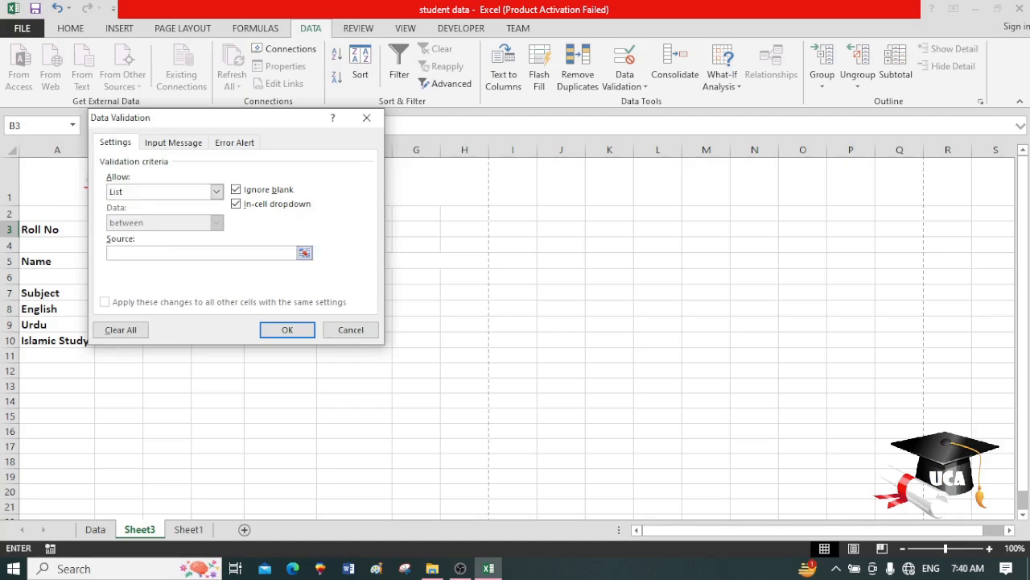
pyautogui.click(97, 532)
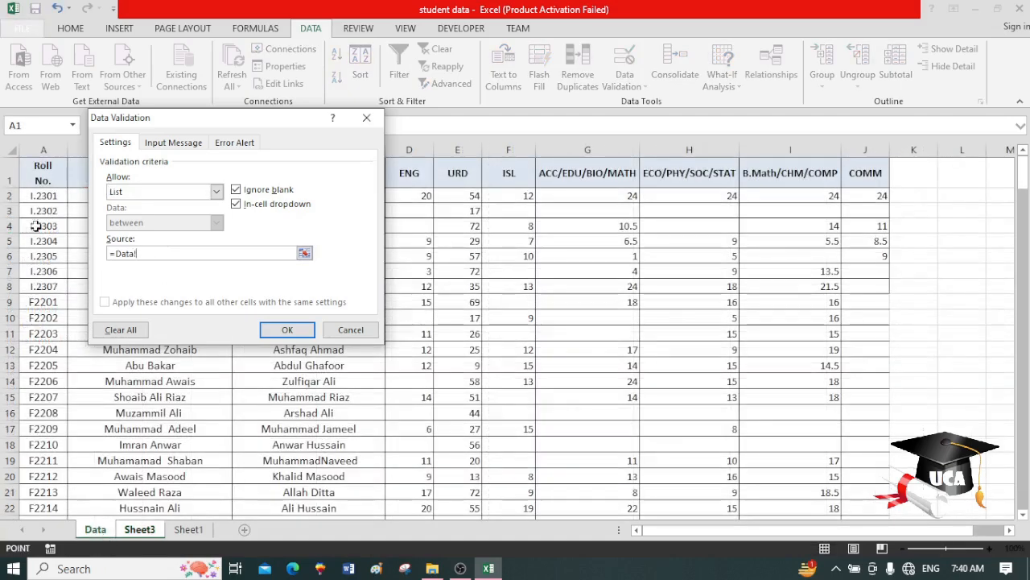
pyautogui.moveTo(36, 196); pyautogui.dragTo(37, 333)
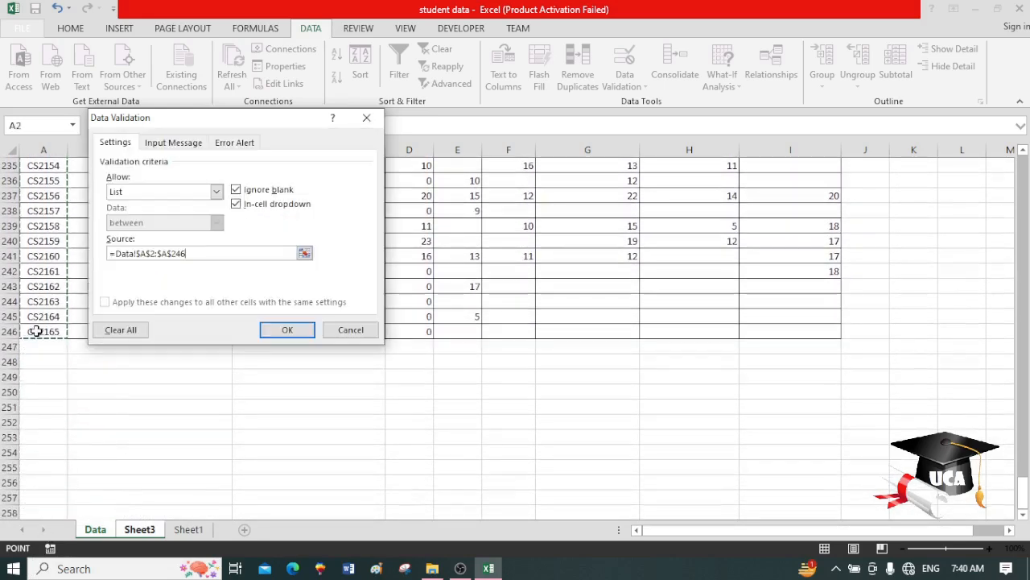
pyautogui.click(268, 325)
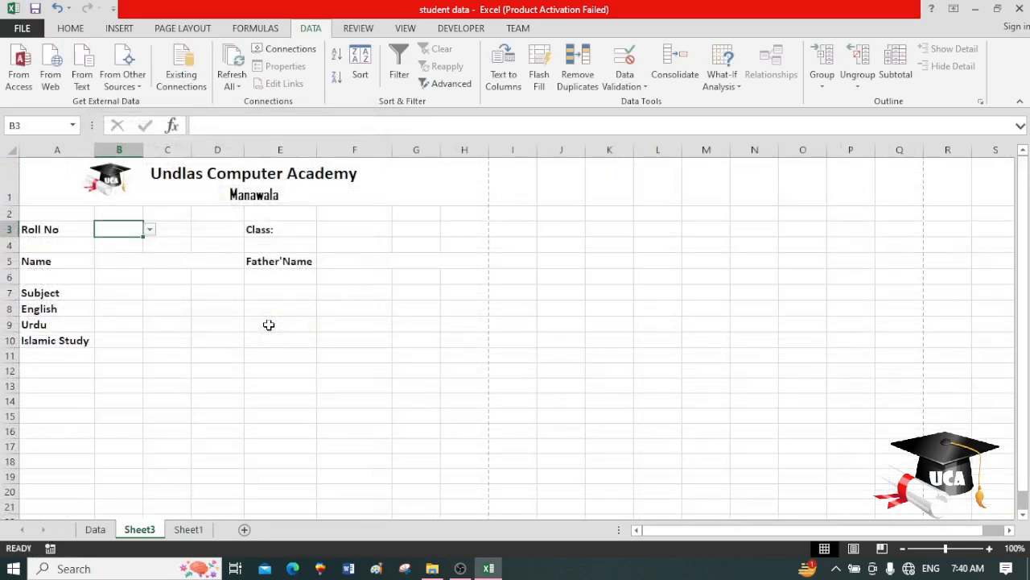
# Choose a roll number from the E series in the Roll No list of cell B3.
pyautogui.click(149, 230)
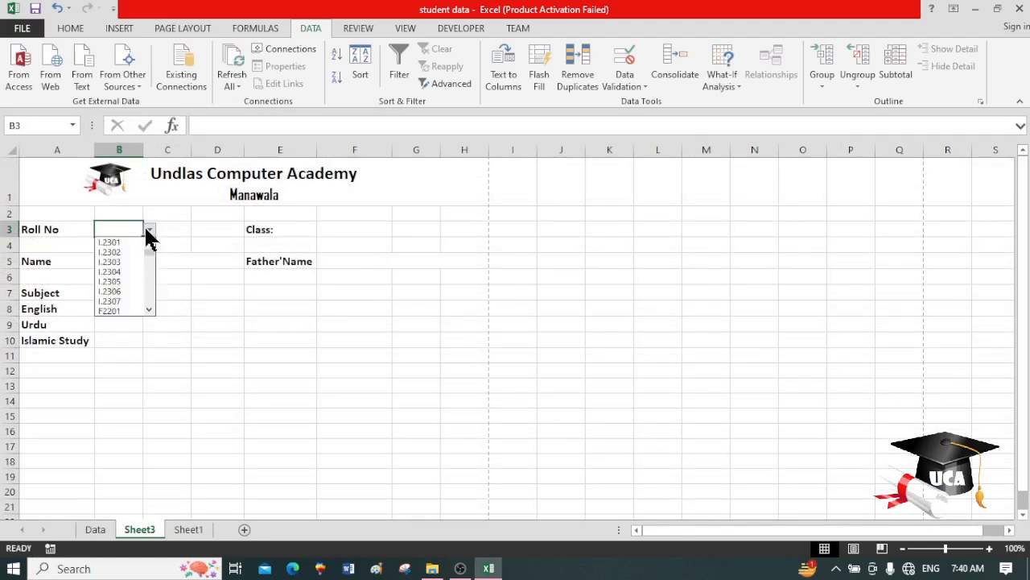
pyautogui.moveTo(148, 251); pyautogui.dragTo(147, 290)
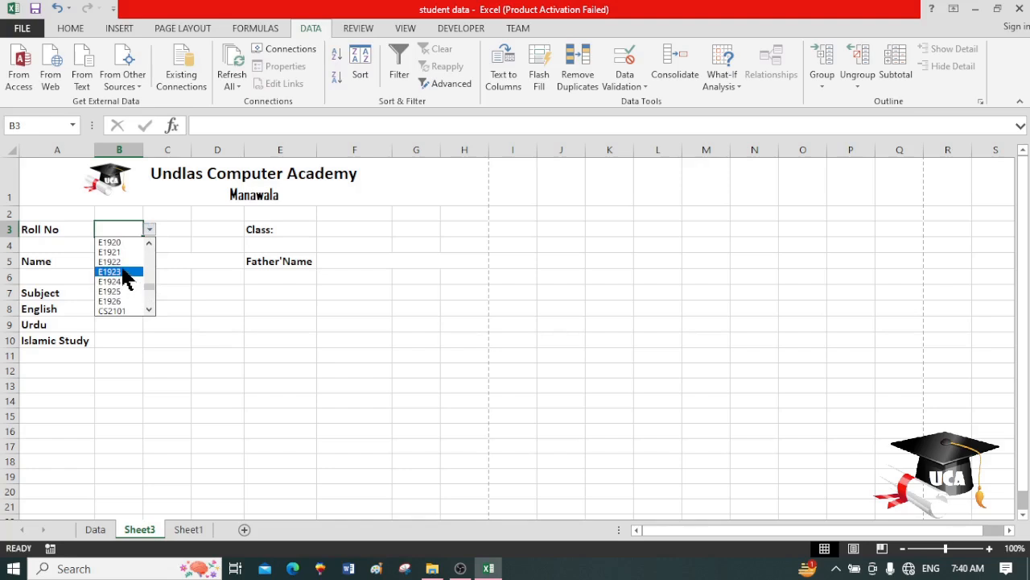
pyautogui.click(122, 272)
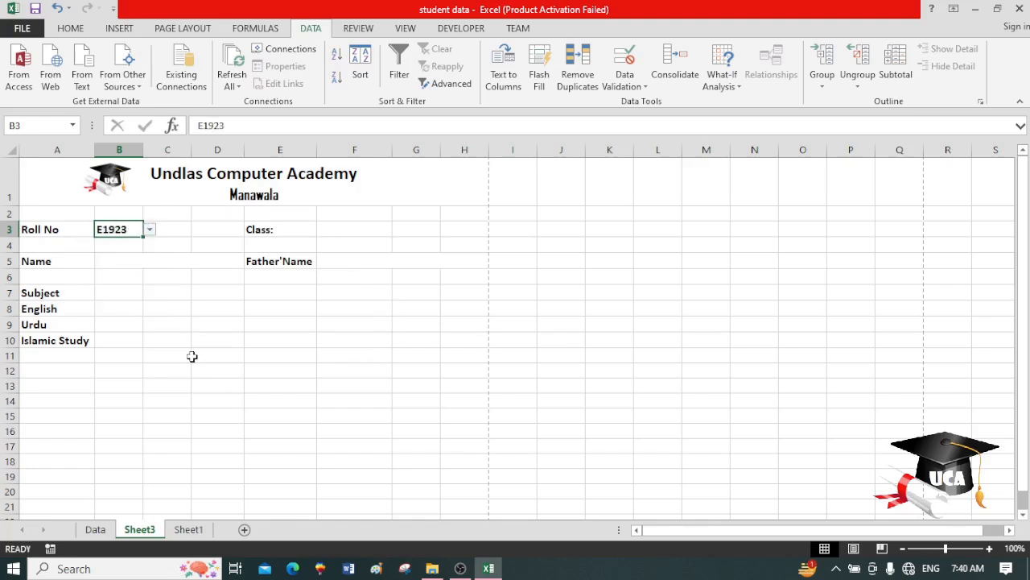
# Enter ICS as the class in cell F3 of the result card.
pyautogui.click(362, 230)
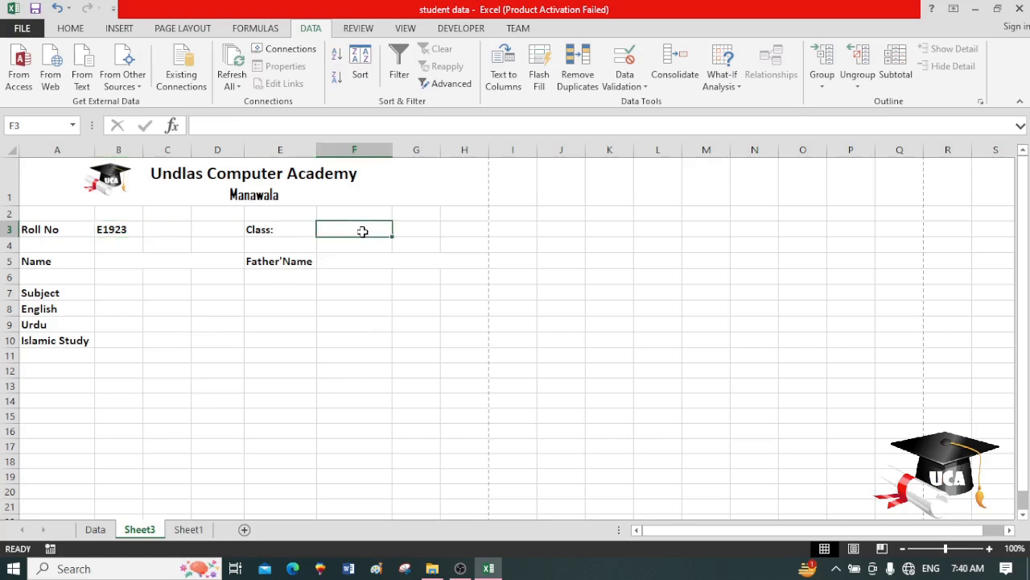
pyautogui.write('IC')
pyautogui.press('Return')
# Begin a VLOOKUP formula in the Name cell B5 with the roll number cell B3 as the lookup value.
pyautogui.press('Down')
pyautogui.press('Down')
pyautogui.press('Left')
pyautogui.press('Left')
pyautogui.press('Left')
pyautogui.press('Up')
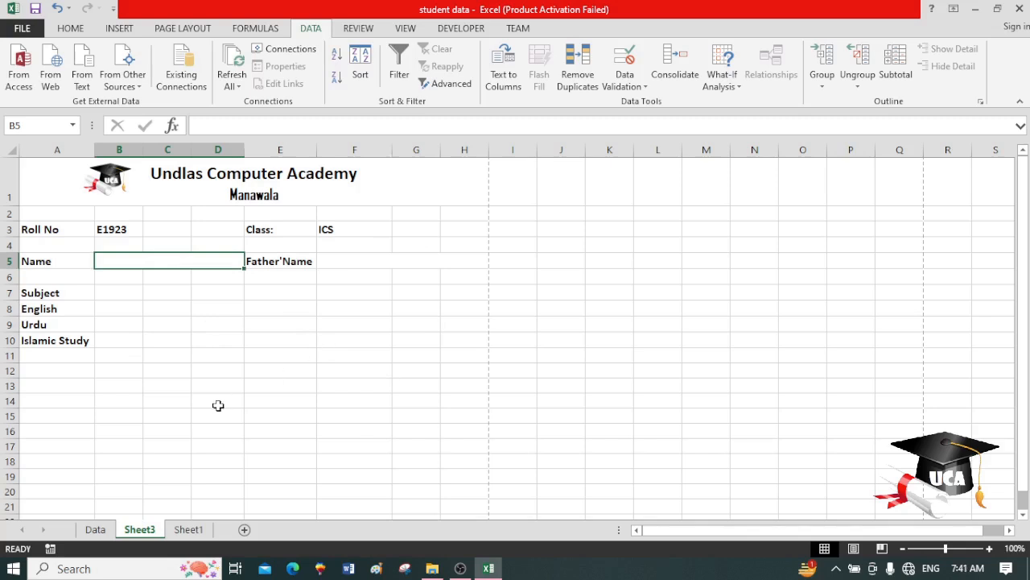
pyautogui.write('=vlo')
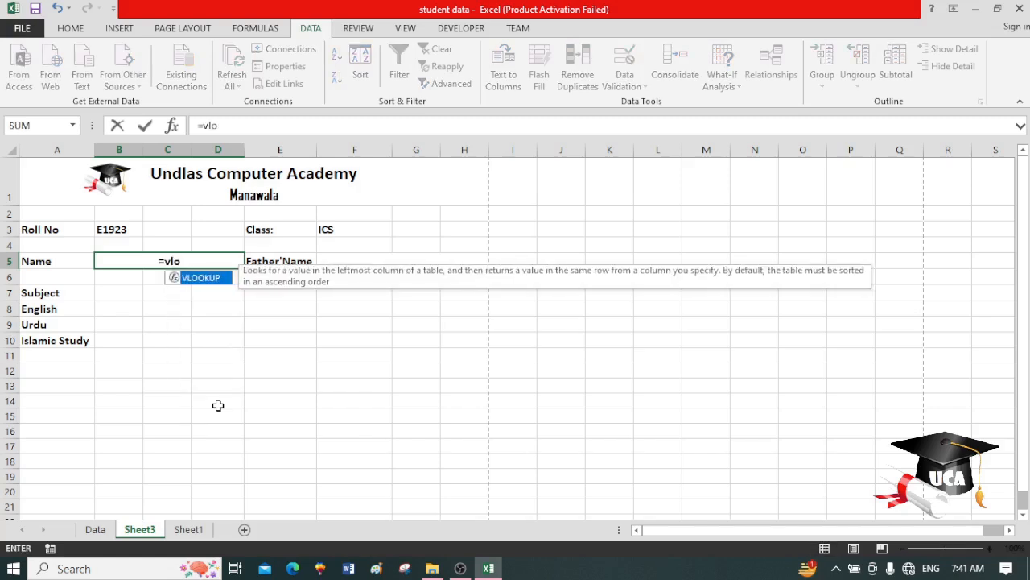
pyautogui.press('Tab')
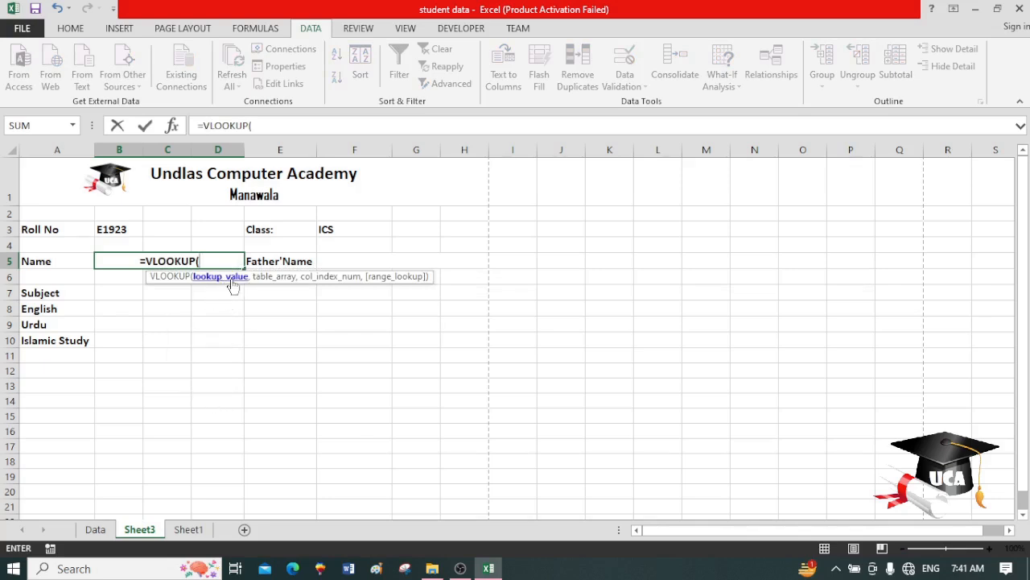
pyautogui.click(107, 231)
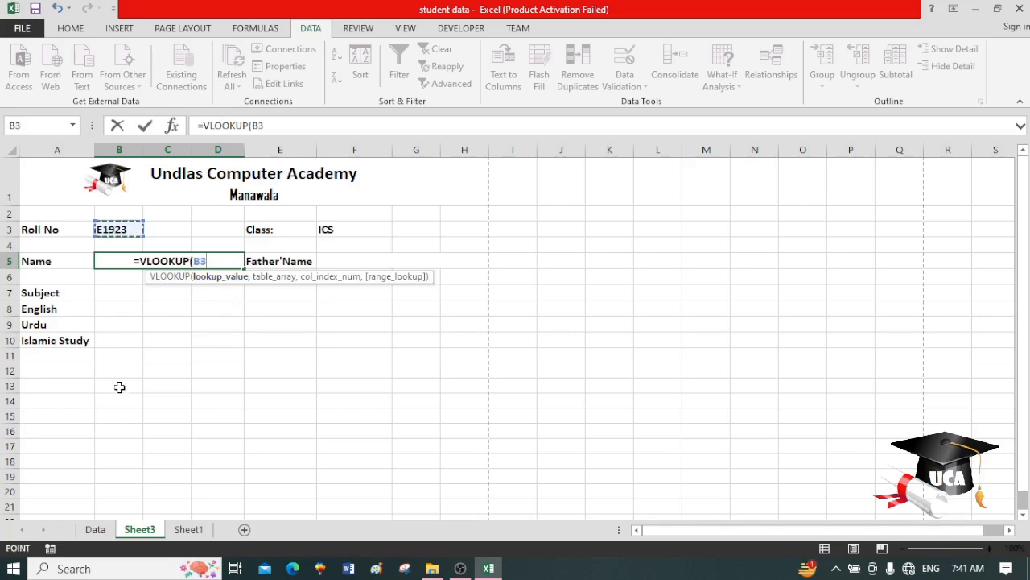
pyautogui.write(',')
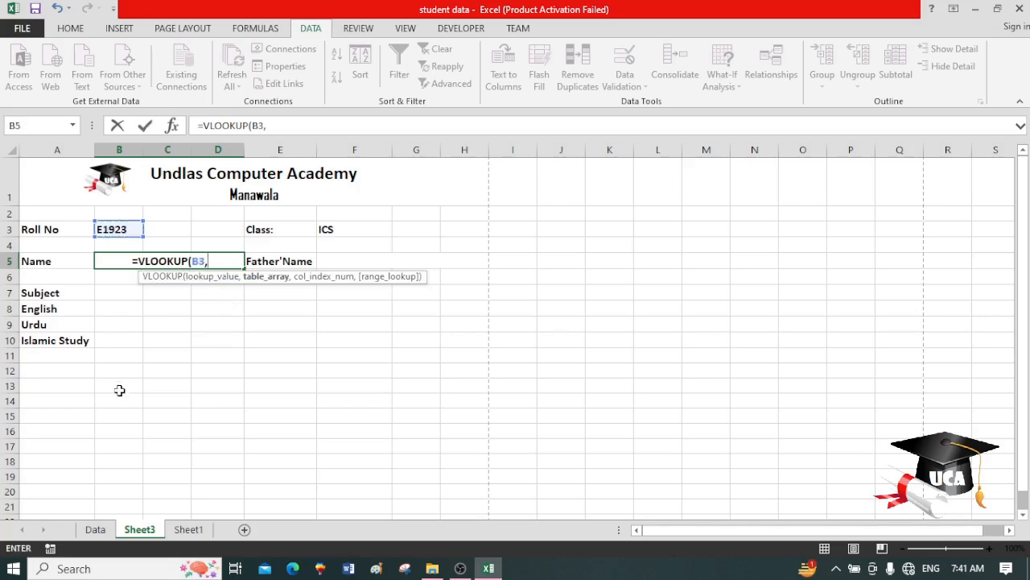
# Set the name lookup's table array to the range A1:J246 on the Data sheet.
pyautogui.click(96, 531)
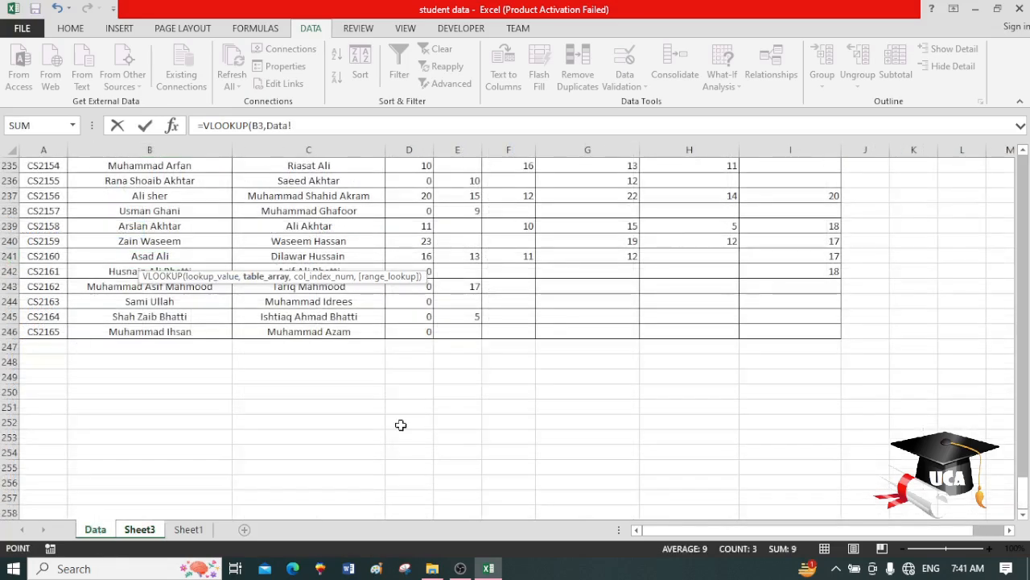
pyautogui.moveTo(1021, 496); pyautogui.dragTo(1017, 125)
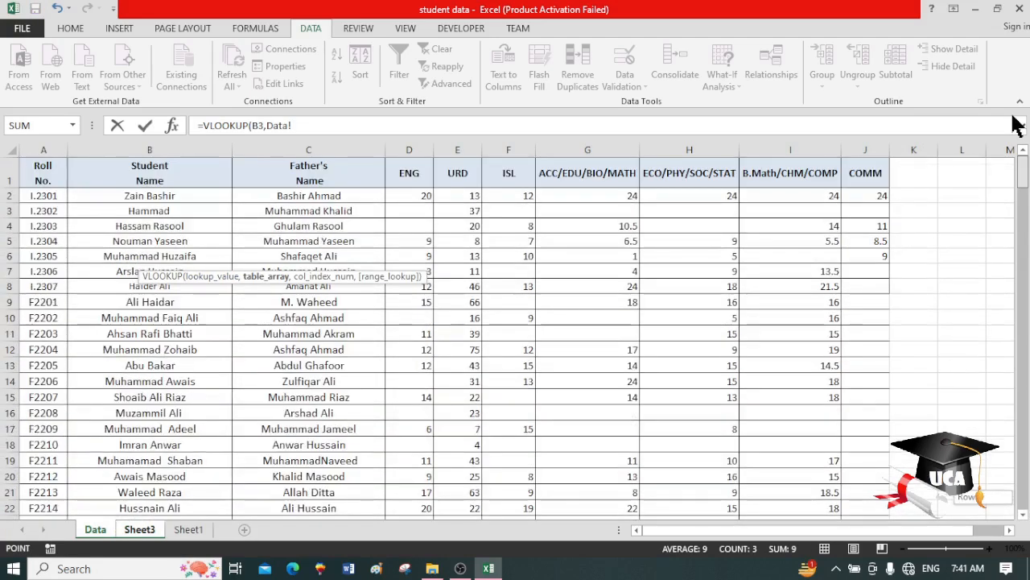
pyautogui.moveTo(40, 169); pyautogui.dragTo(877, 432)
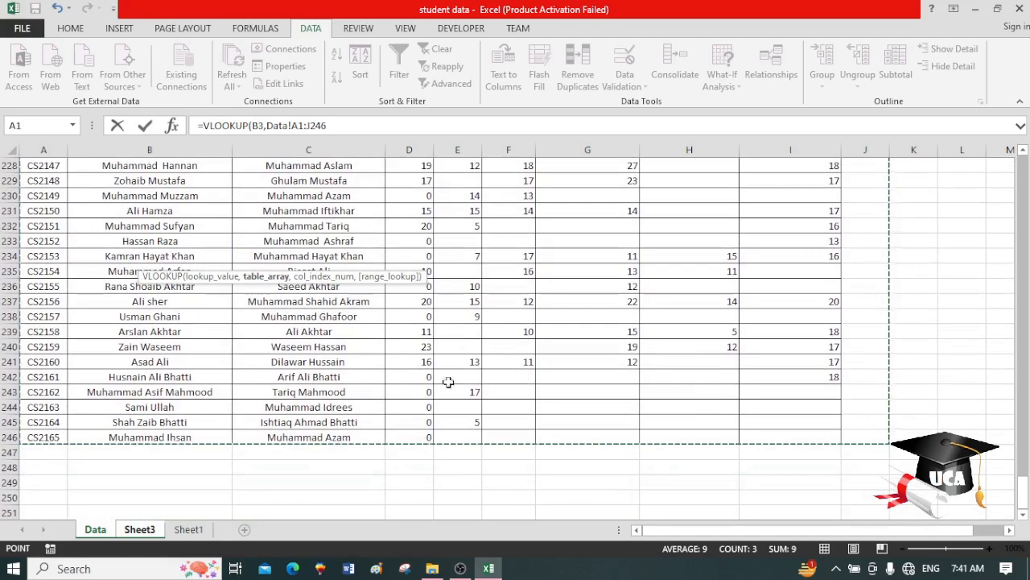
pyautogui.write(',')
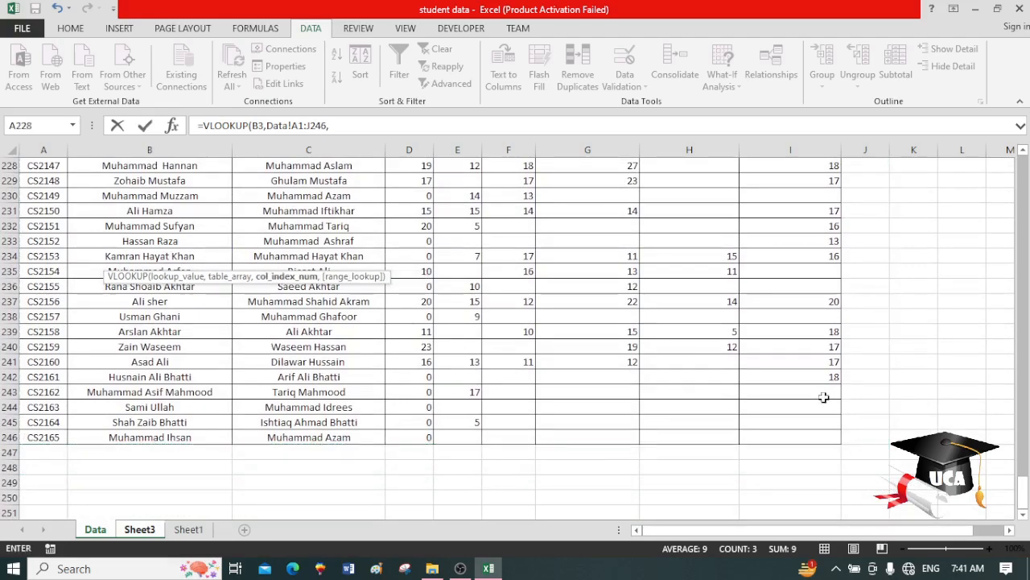
# Complete the name lookup with column index 2 and FALSE for an exact match.
pyautogui.moveTo(1025, 488); pyautogui.dragTo(1025, 156)
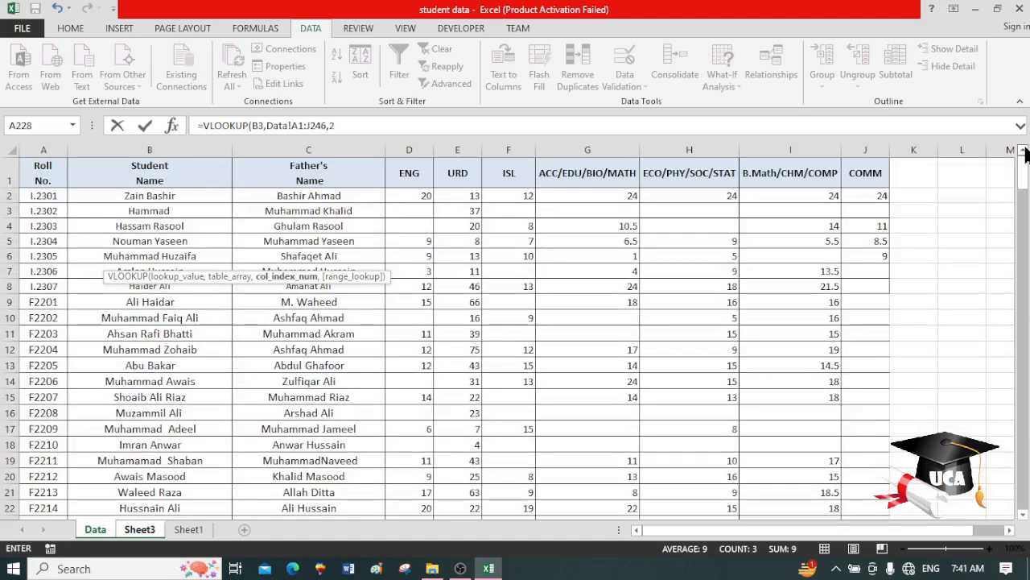
pyautogui.write('2,')
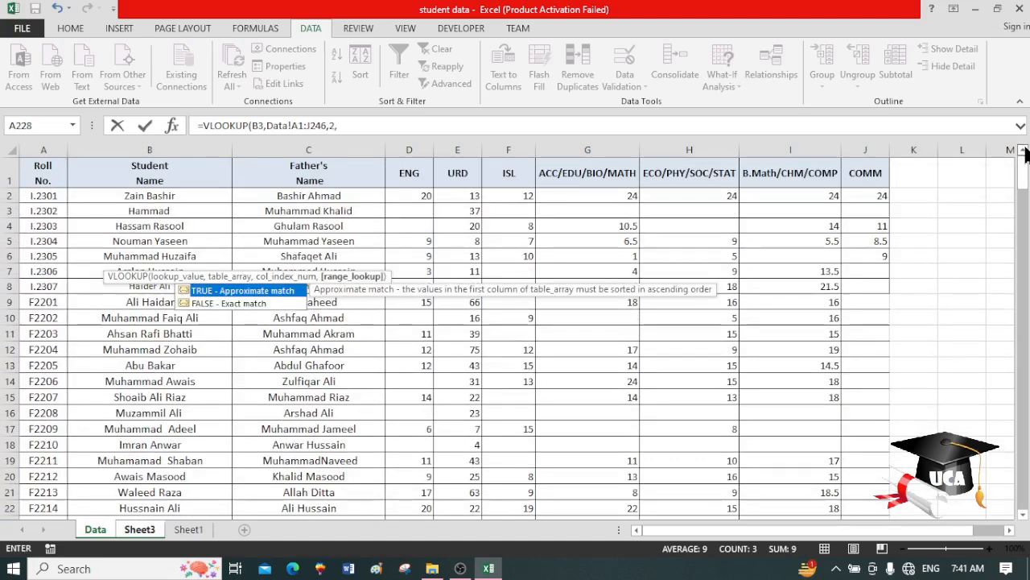
pyautogui.doubleClick(236, 303)
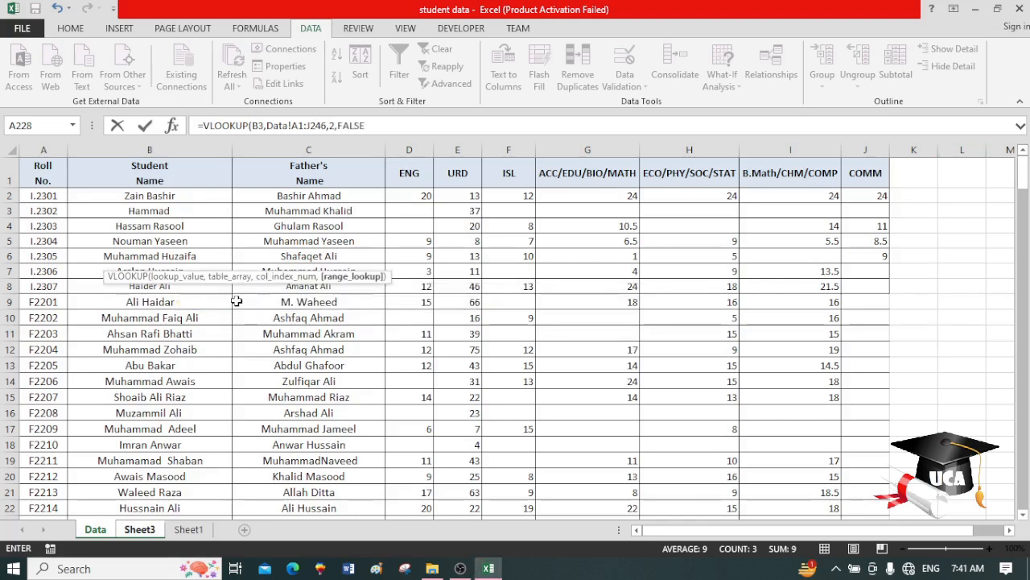
pyautogui.write(')')
pyautogui.press('Return')
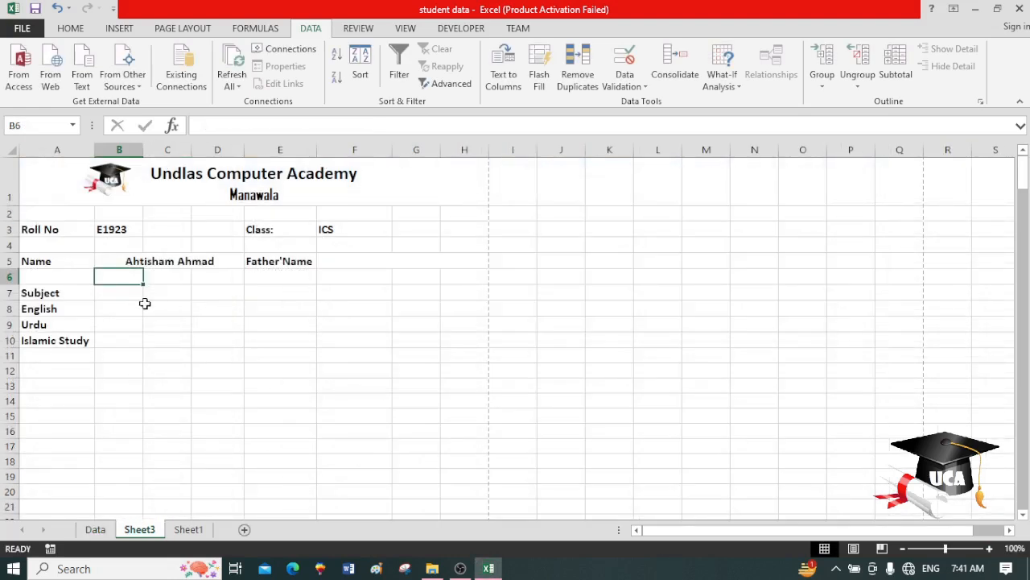
# Test the name lookup by choosing the first roll number of the list in cell B3.
pyautogui.click(123, 228)
pyautogui.click(129, 263)
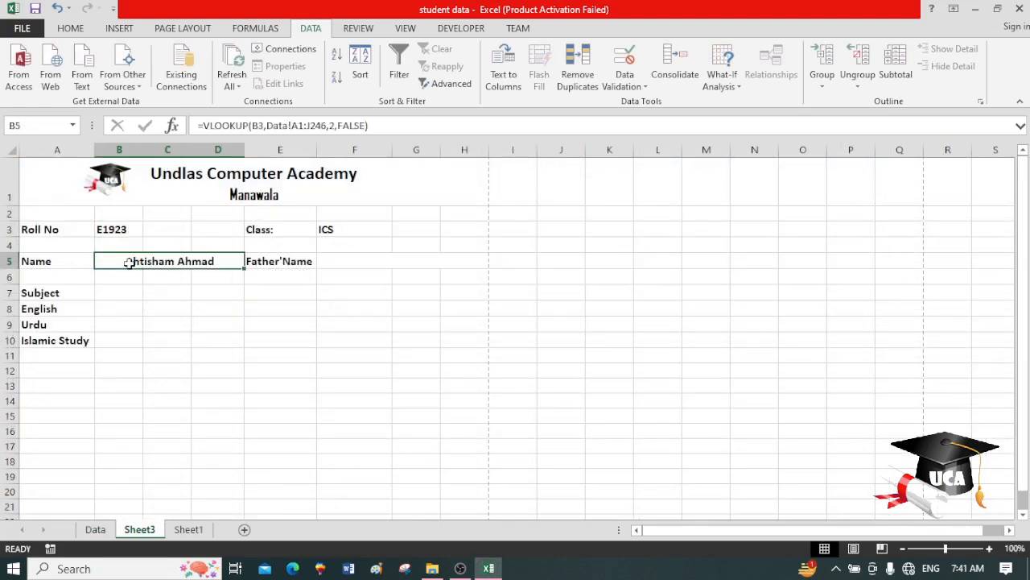
pyautogui.click(989, 548)
pyautogui.click(989, 548)
pyautogui.click(989, 548)
pyautogui.click(989, 548)
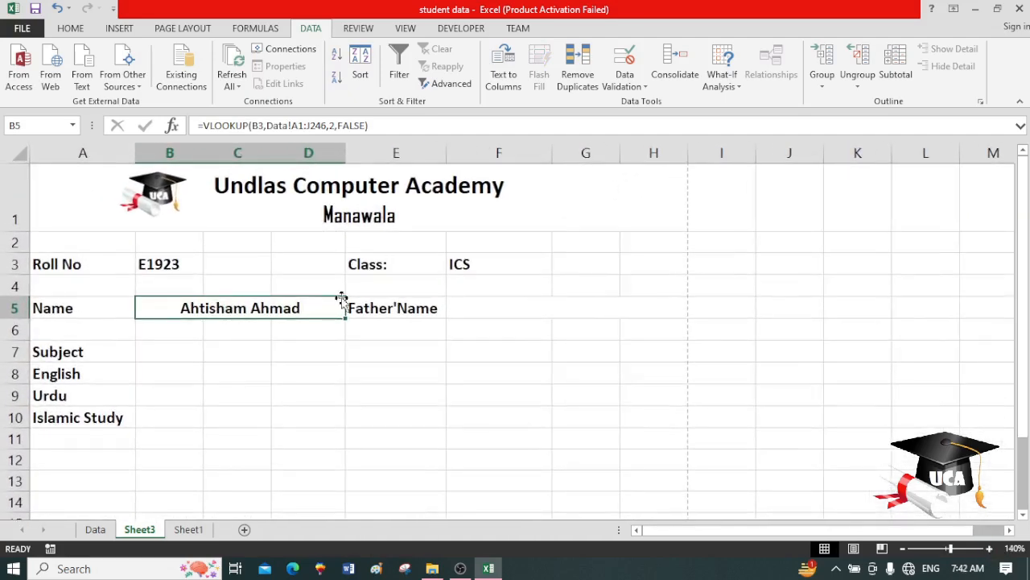
pyautogui.click(193, 266)
pyautogui.click(209, 267)
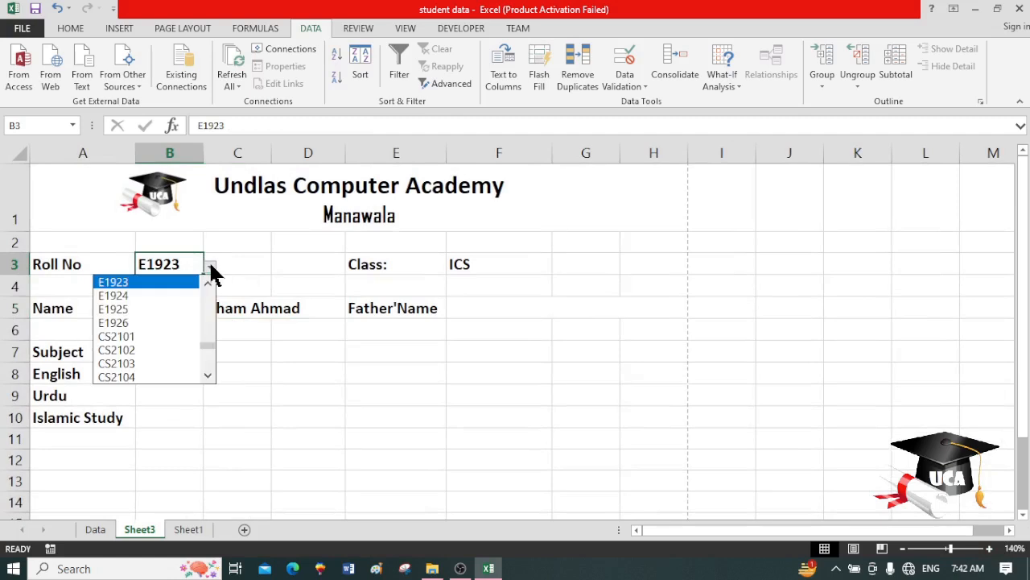
pyautogui.moveTo(207, 349); pyautogui.dragTo(205, 285)
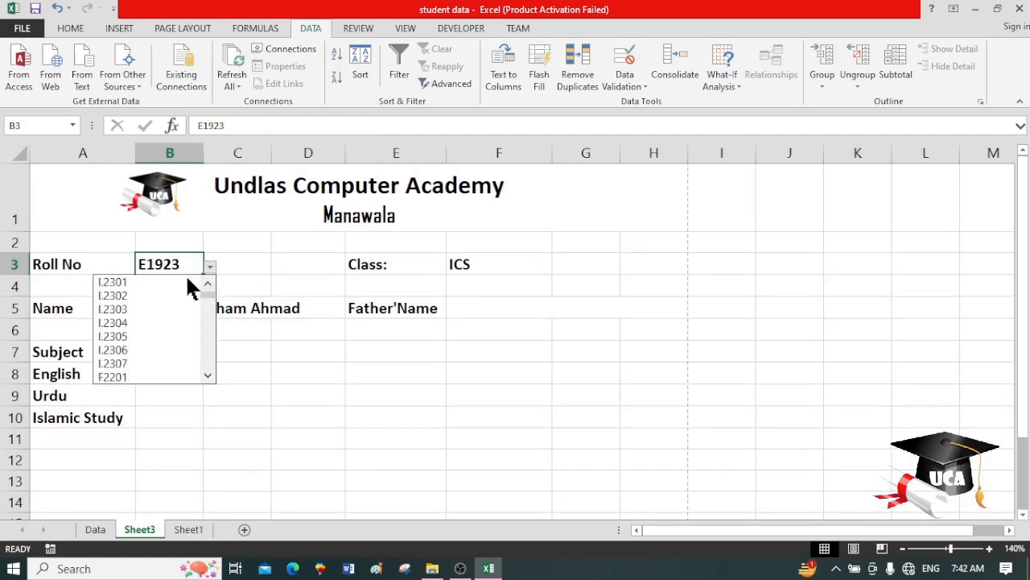
pyautogui.click(177, 284)
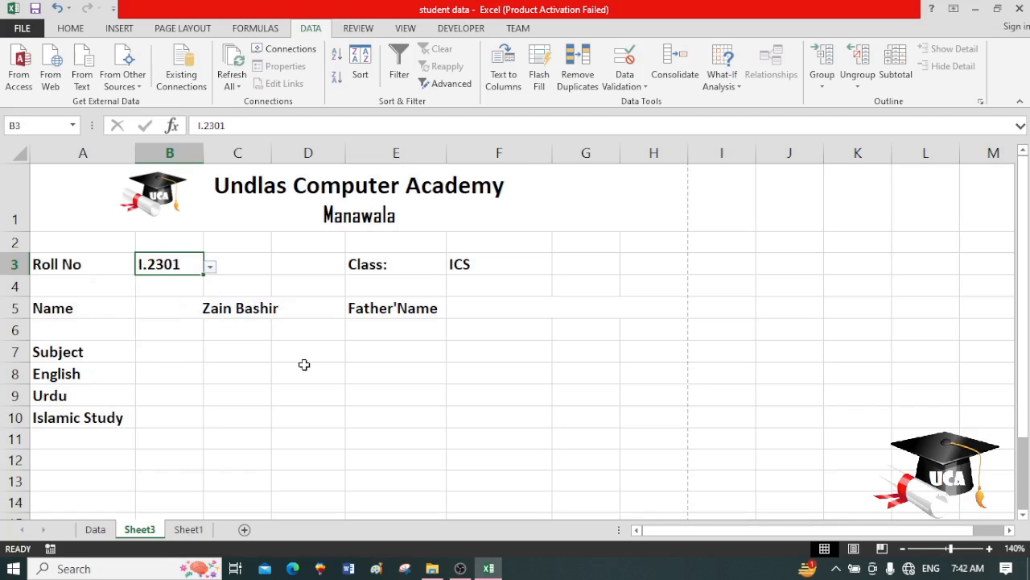
# Copy the full text of the VLOOKUP formula in the Name cell B5, leaving the cell unchanged.
pyautogui.click(543, 310)
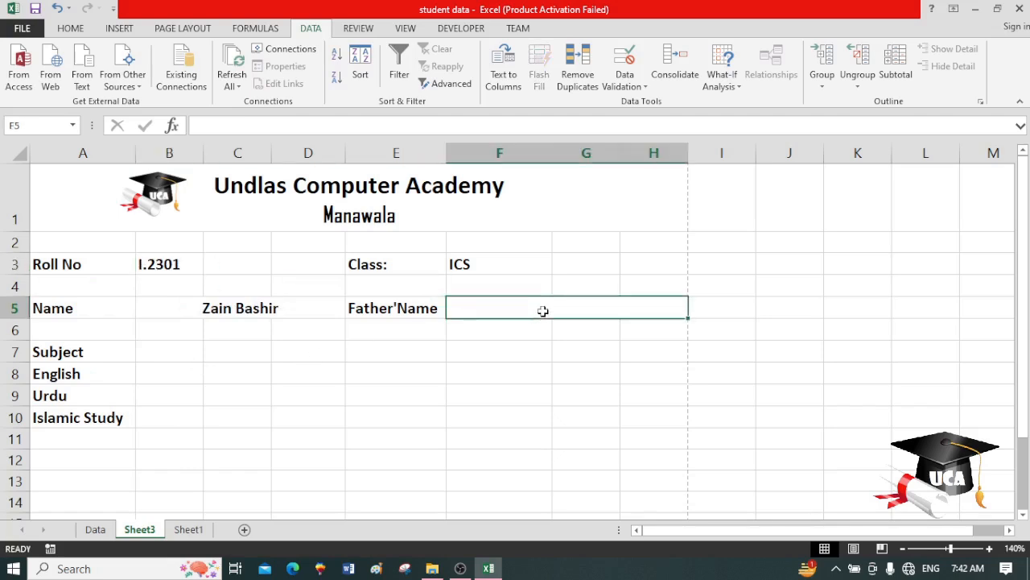
pyautogui.click(322, 317)
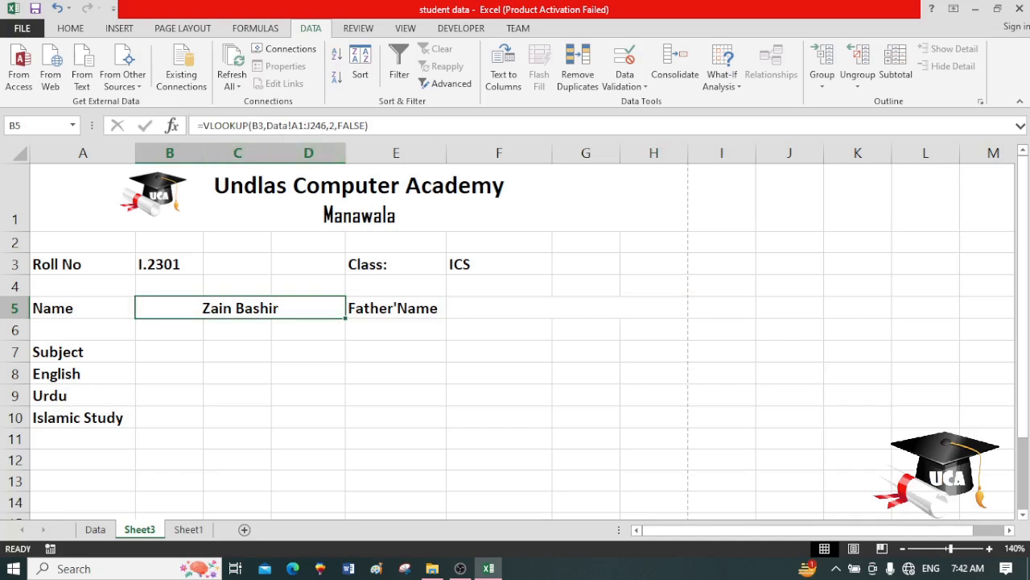
pyautogui.moveTo(372, 126); pyautogui.dragTo(198, 126)
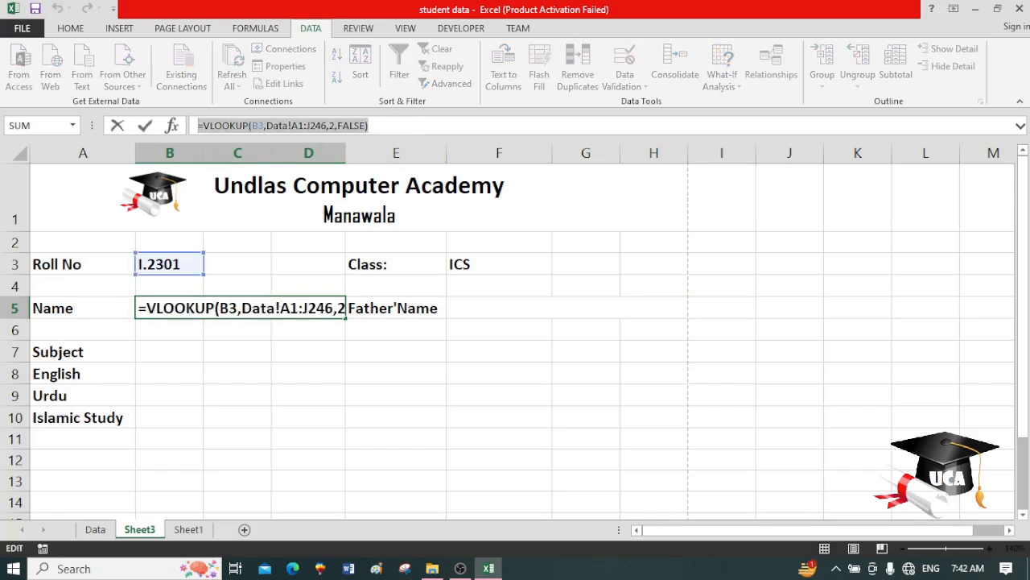
pyautogui.hotkey('ctrl', 'c')
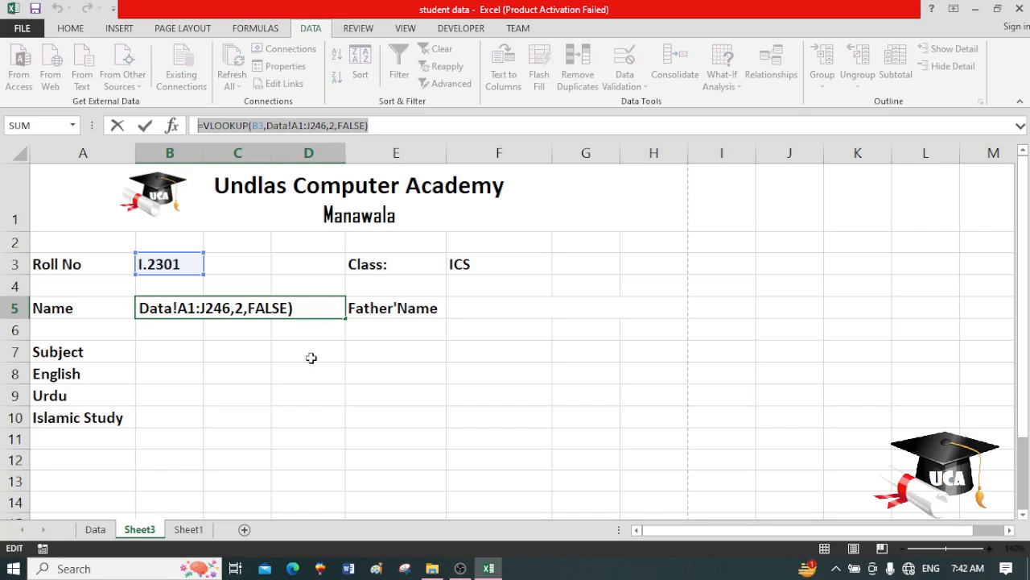
pyautogui.press('Return')
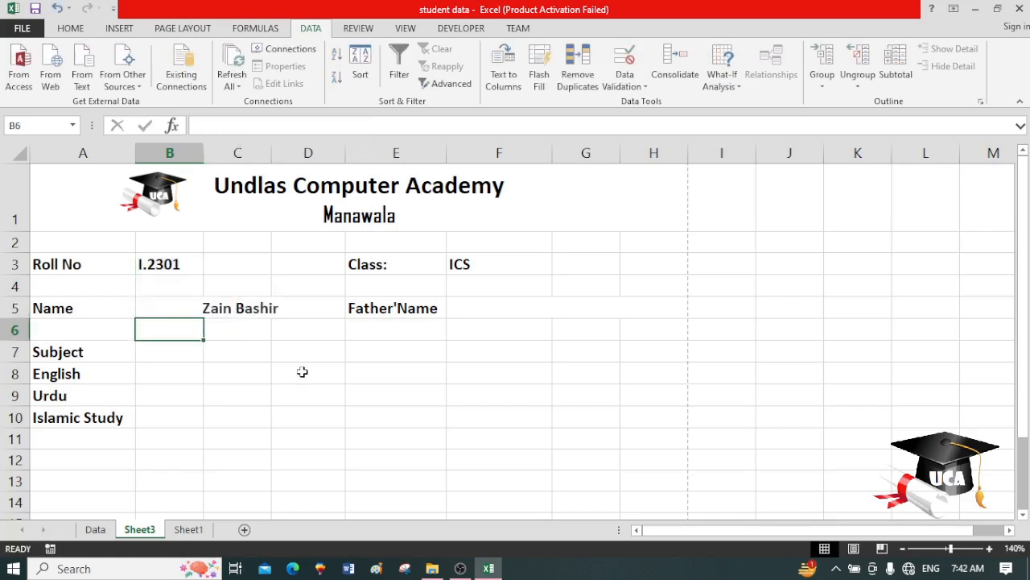
# Paste the copied VLOOKUP formula into the Father's Name cell F5 and set its column index to 3.
pyautogui.click(500, 310)
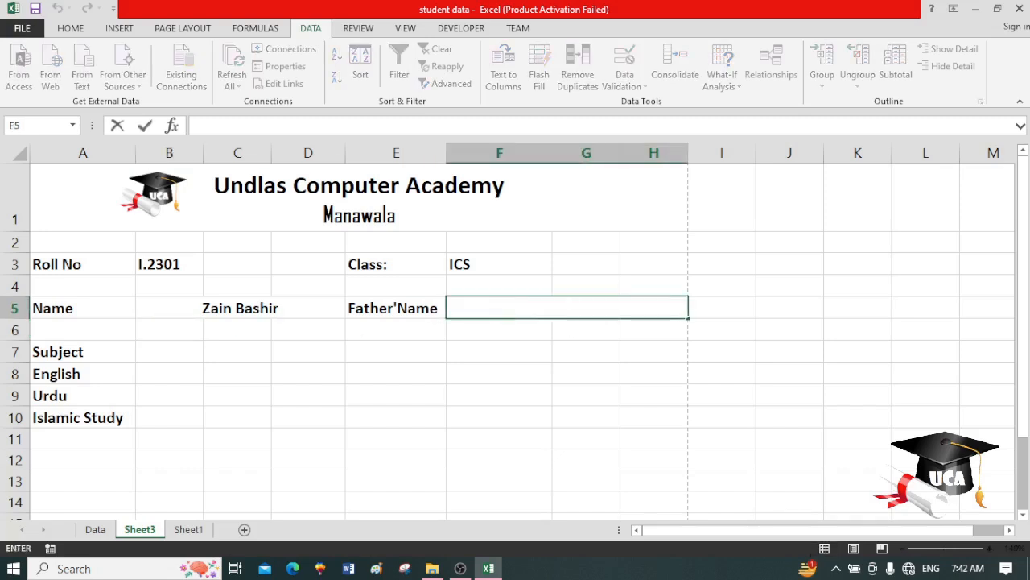
pyautogui.hotkey('ctrl', 'v')
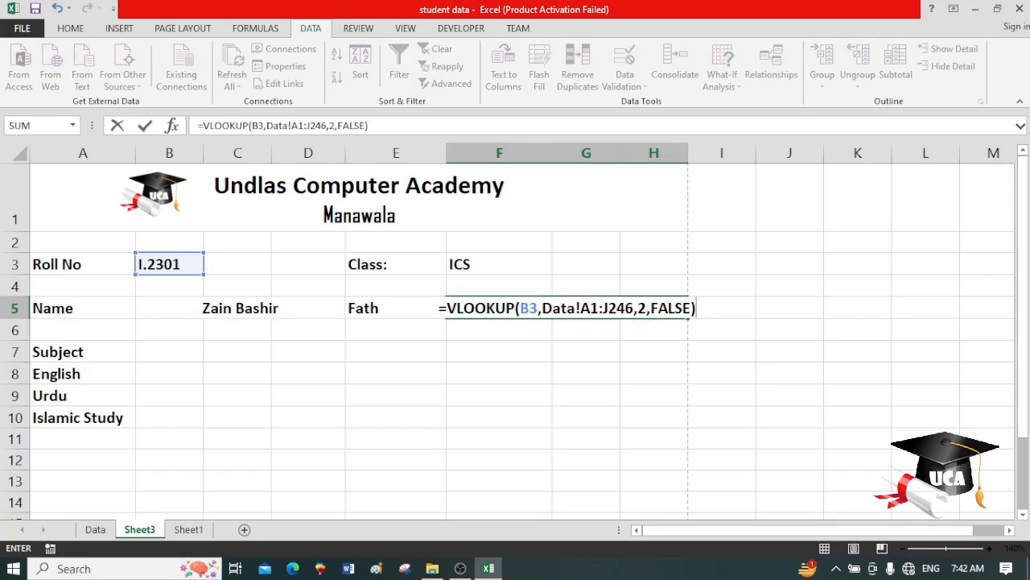
pyautogui.click(648, 309)
pyautogui.press('BackSpace')
pyautogui.write('3')
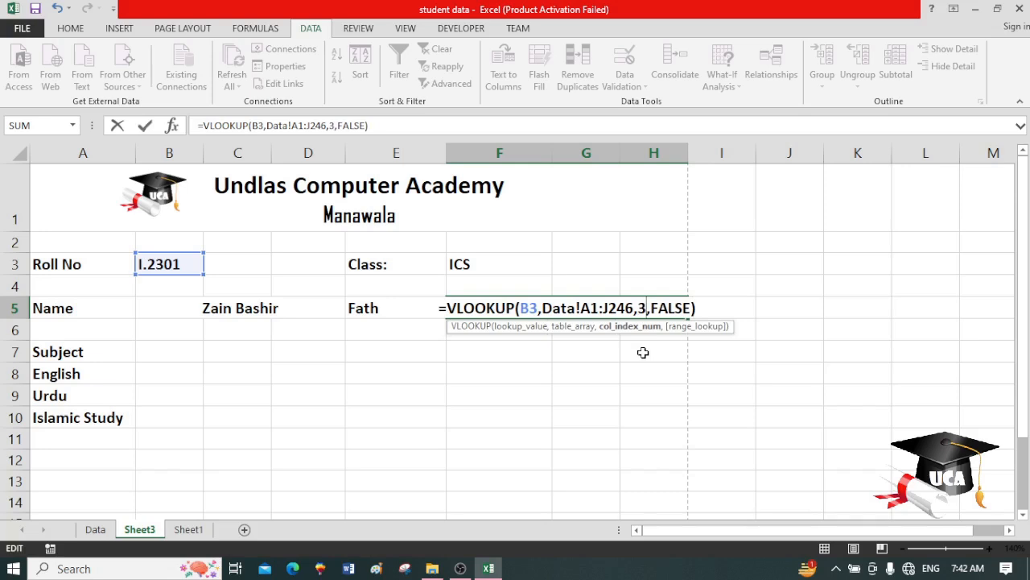
pyautogui.press('Return')
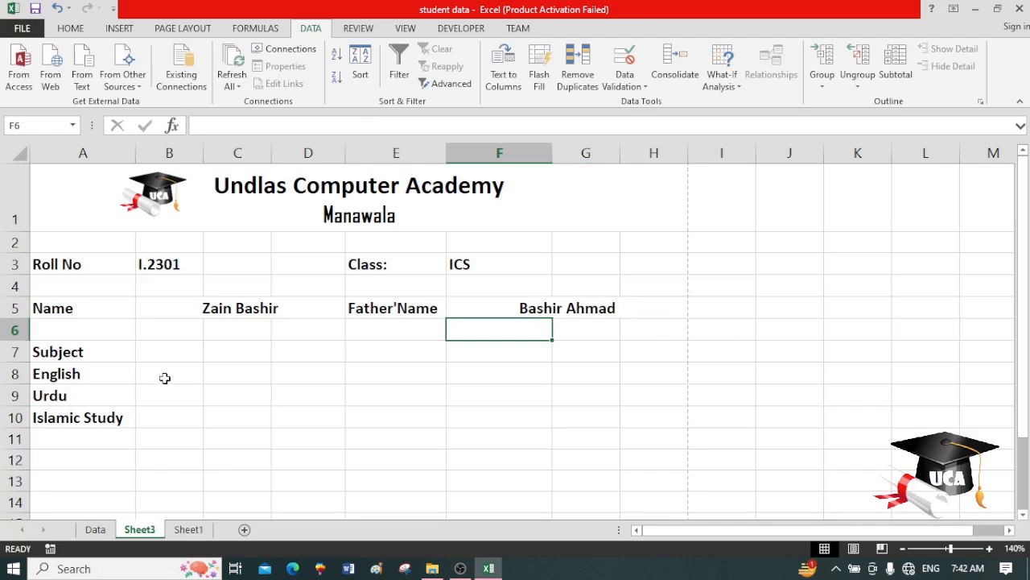
# Check the subject column order on the Data sheet and enter the copied VLOOKUP in English cell B8 with column index 4.
pyautogui.click(95, 529)
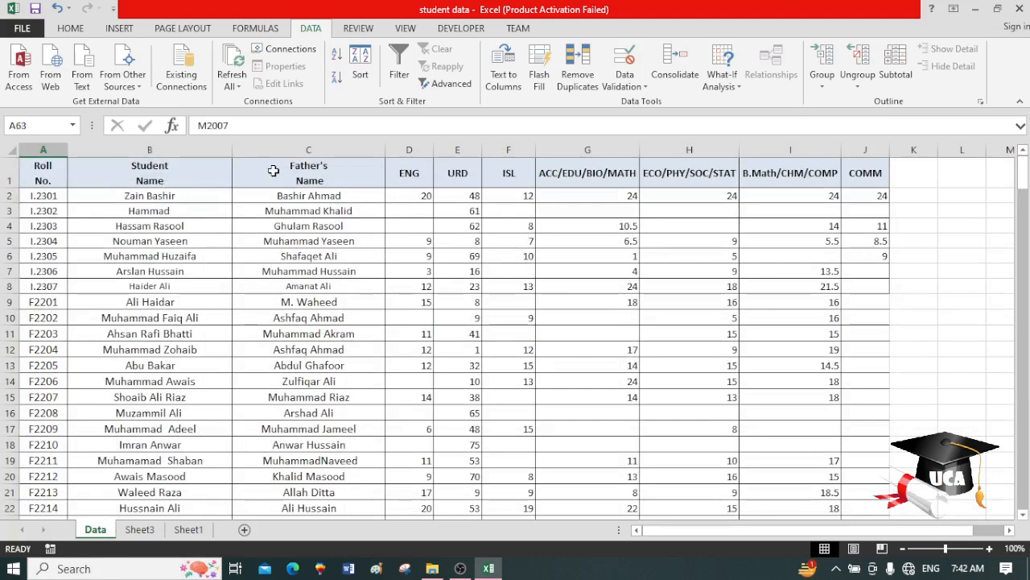
pyautogui.click(421, 174)
pyautogui.click(453, 174)
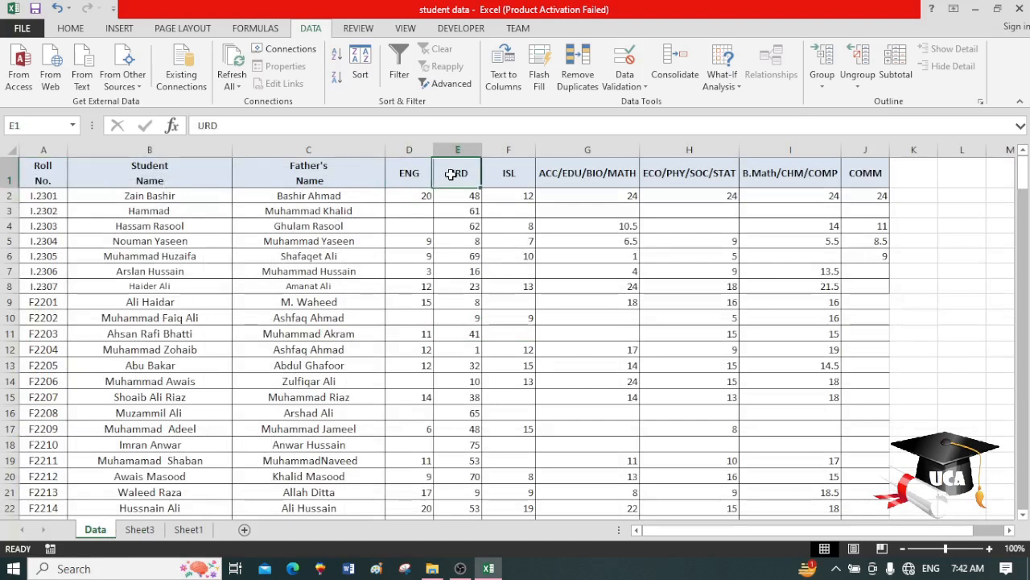
pyautogui.click(497, 174)
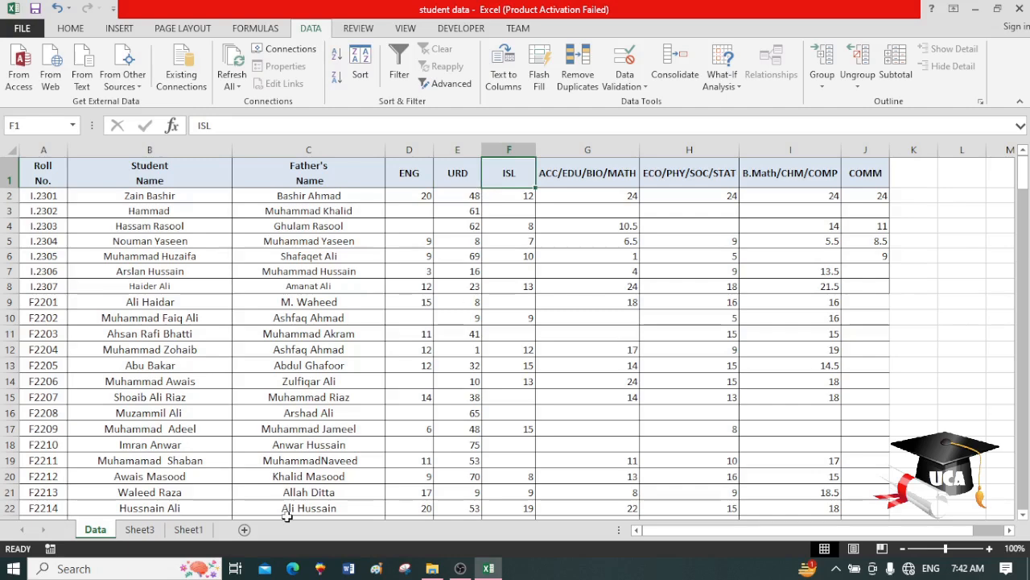
pyautogui.click(139, 530)
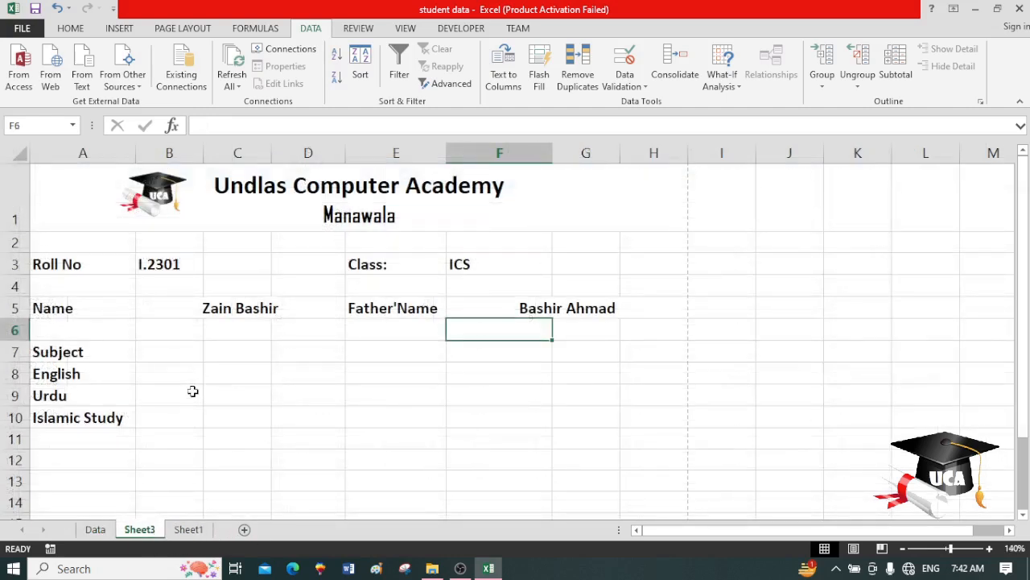
pyautogui.click(164, 373)
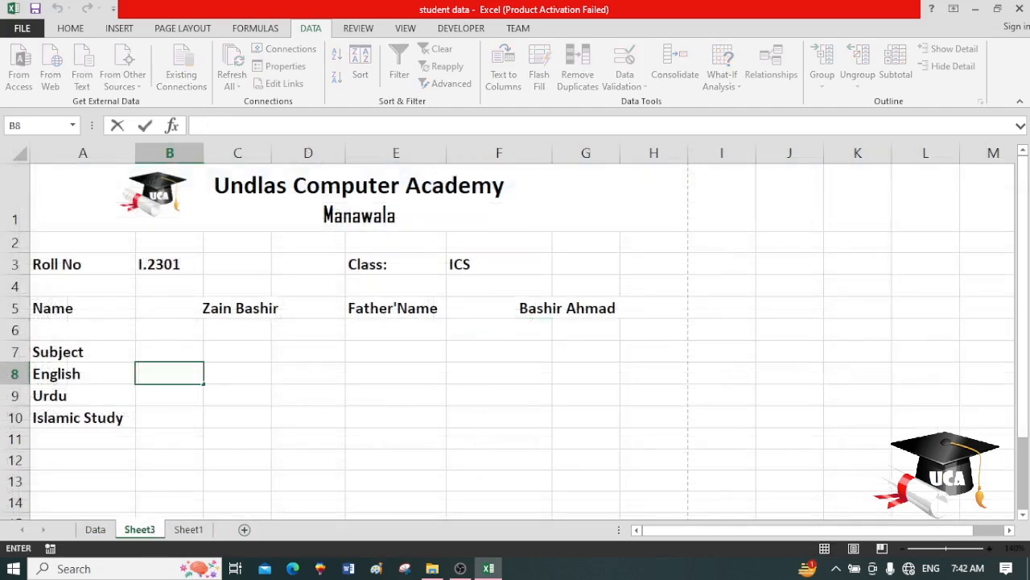
pyautogui.hotkey('ctrl', 'v')
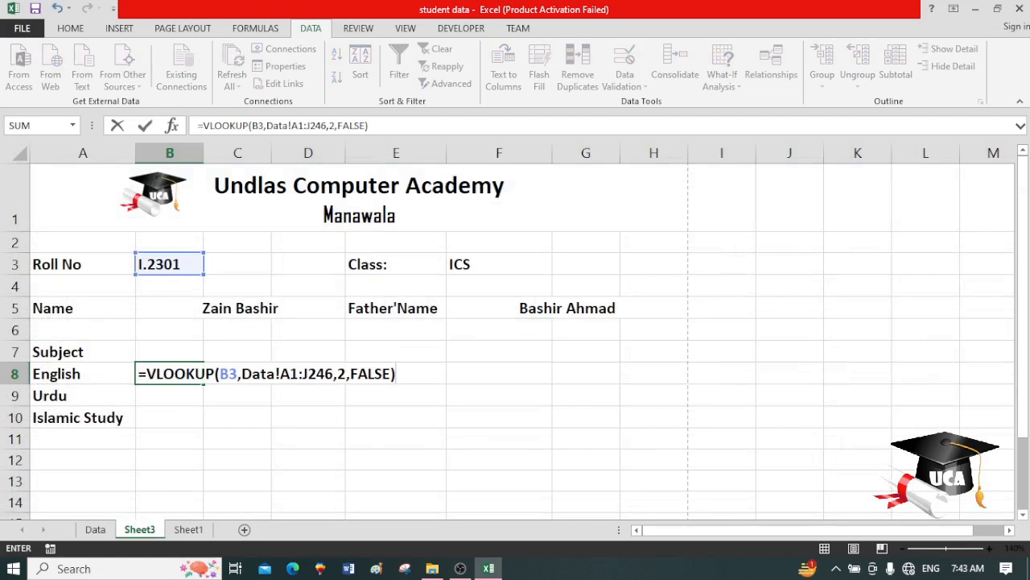
pyautogui.click(346, 374)
pyautogui.press('BackSpace')
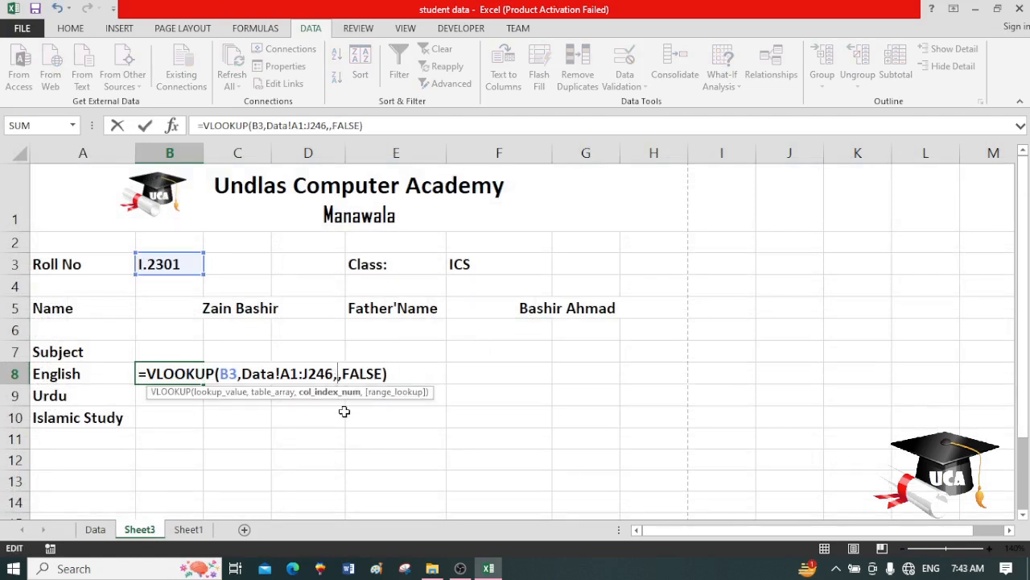
pyautogui.write('4')
pyautogui.press('Return')
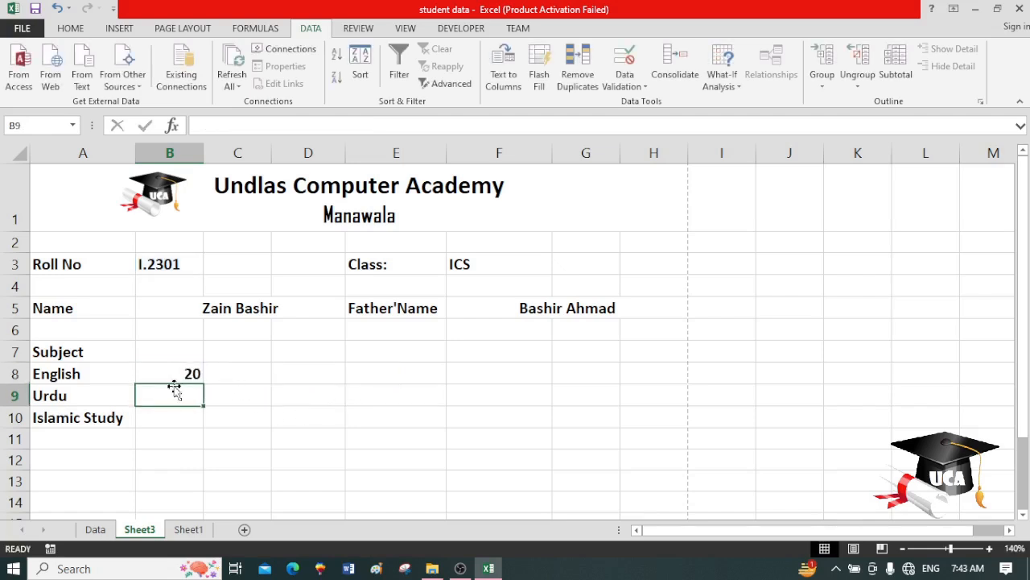
# Paste the copied VLOOKUP formula into the Urdu cell B9 and set its column index to 5.
pyautogui.doubleClick(179, 394)
pyautogui.hotkey('ctrl', 'v')
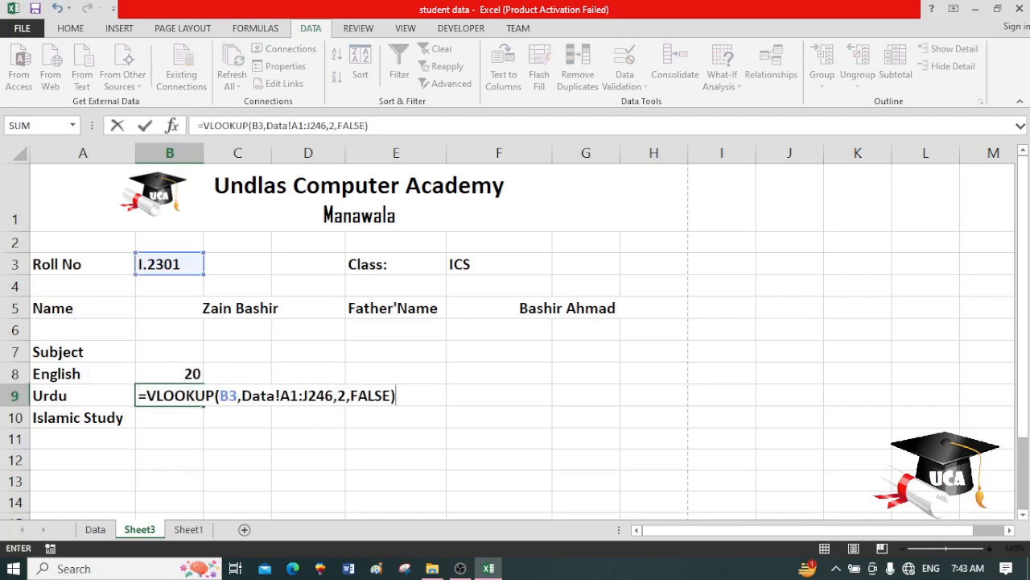
pyautogui.click(347, 396)
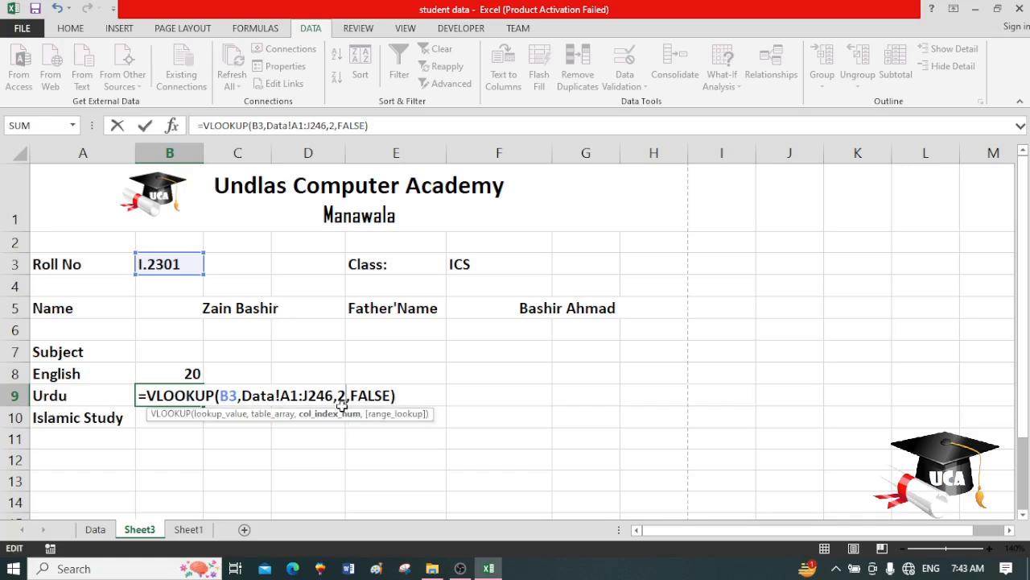
pyautogui.press('BackSpace')
pyautogui.write('5')
pyautogui.press('Return')
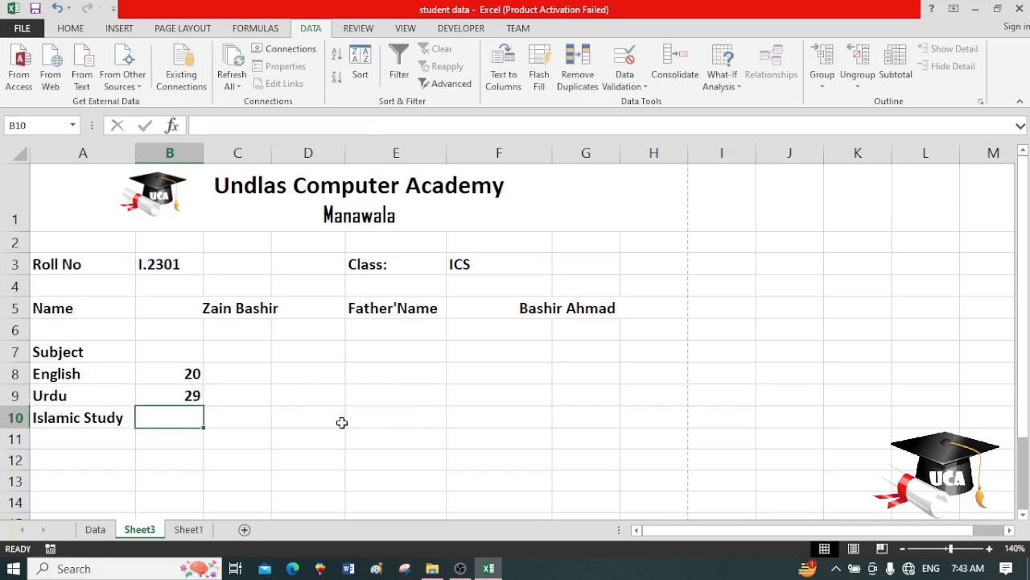
# Paste the copied VLOOKUP formula into the Islamic Study cell B10 and set its column index to 6.
pyautogui.doubleClick(173, 416)
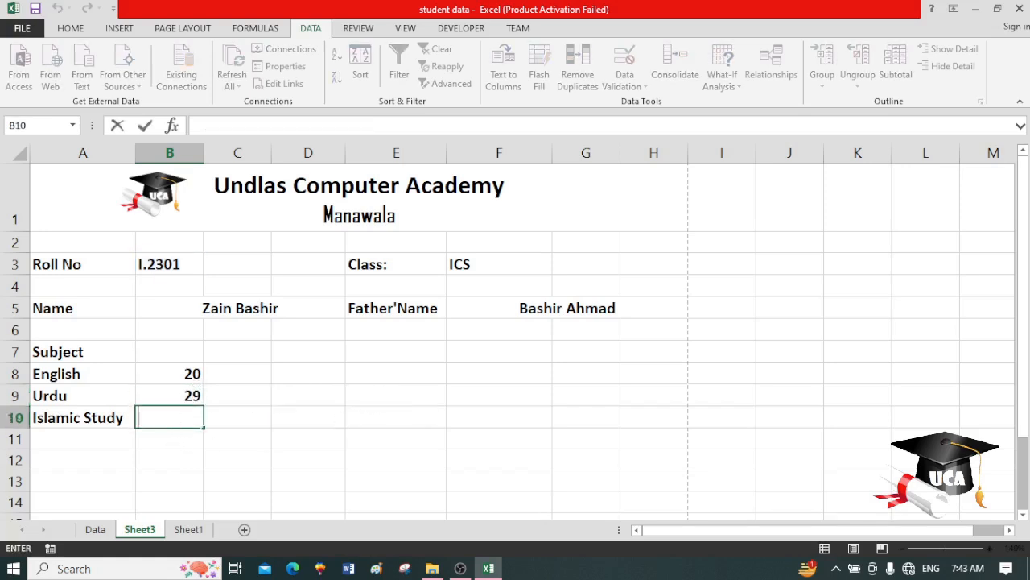
pyautogui.hotkey('ctrl', 'v')
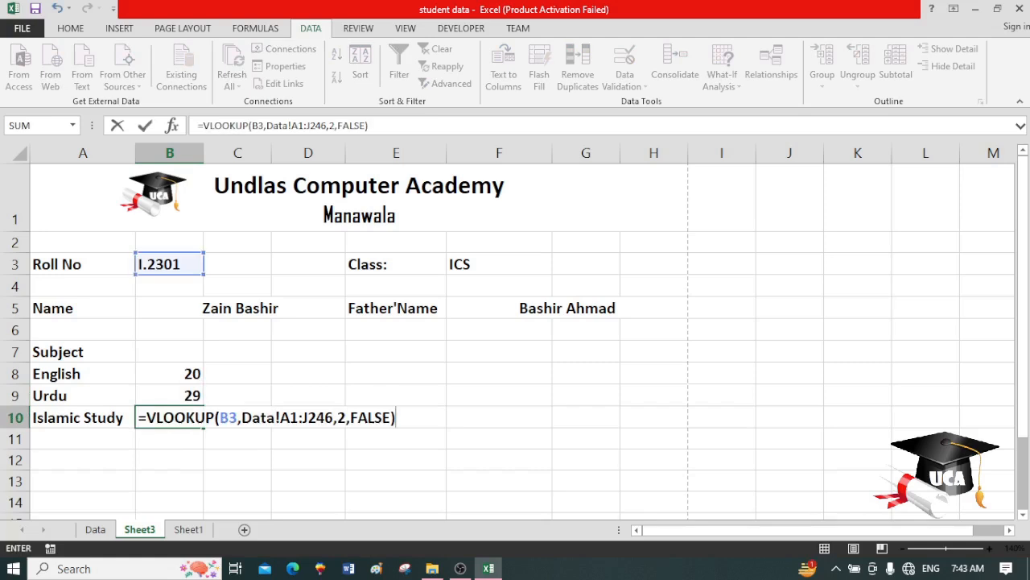
pyautogui.click(347, 417)
pyautogui.press('BackSpace')
pyautogui.write('6')
pyautogui.press('Return')
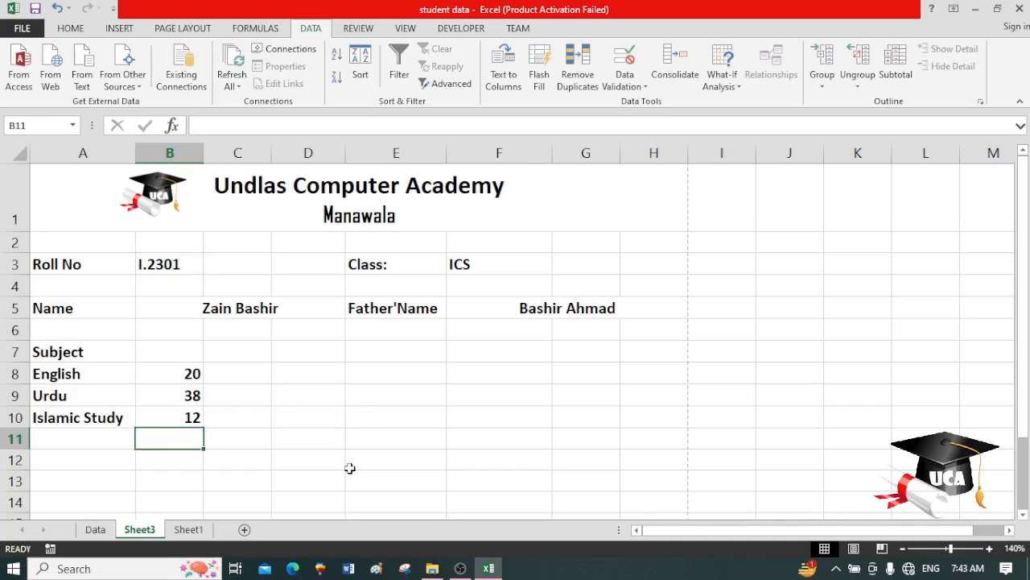
# Test the result card with a roll number from near the end of the B3 list and view its print preview.
pyautogui.click(169, 266)
pyautogui.click(209, 266)
pyautogui.moveTo(209, 294); pyautogui.dragTo(211, 372)
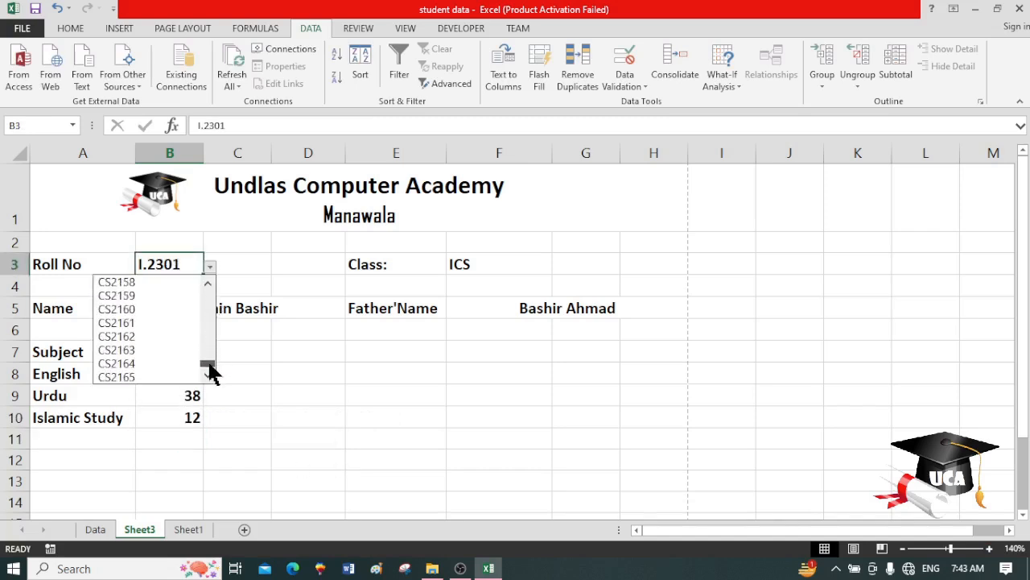
pyautogui.click(167, 334)
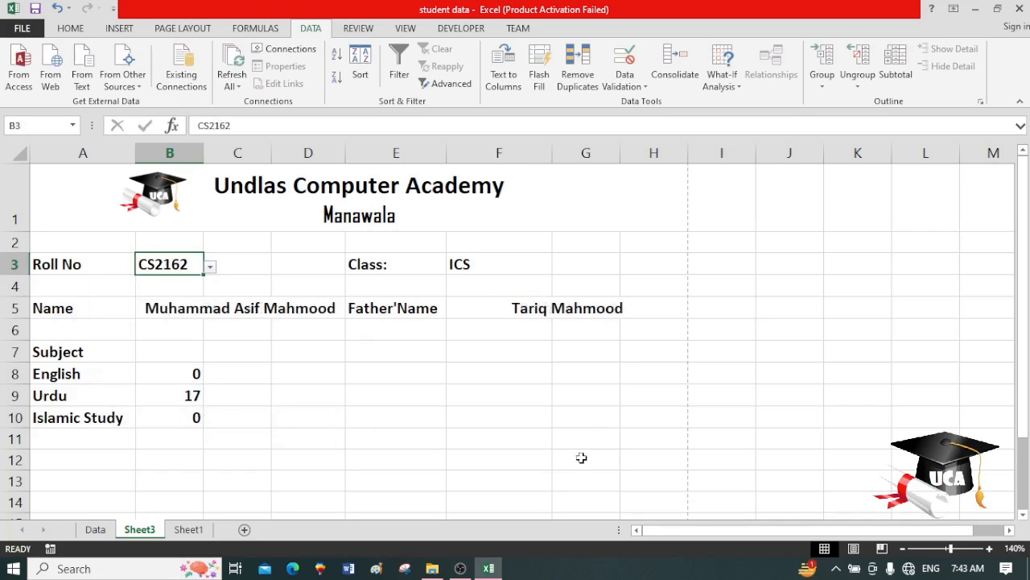
pyautogui.hotkey('ctrl', 'p')
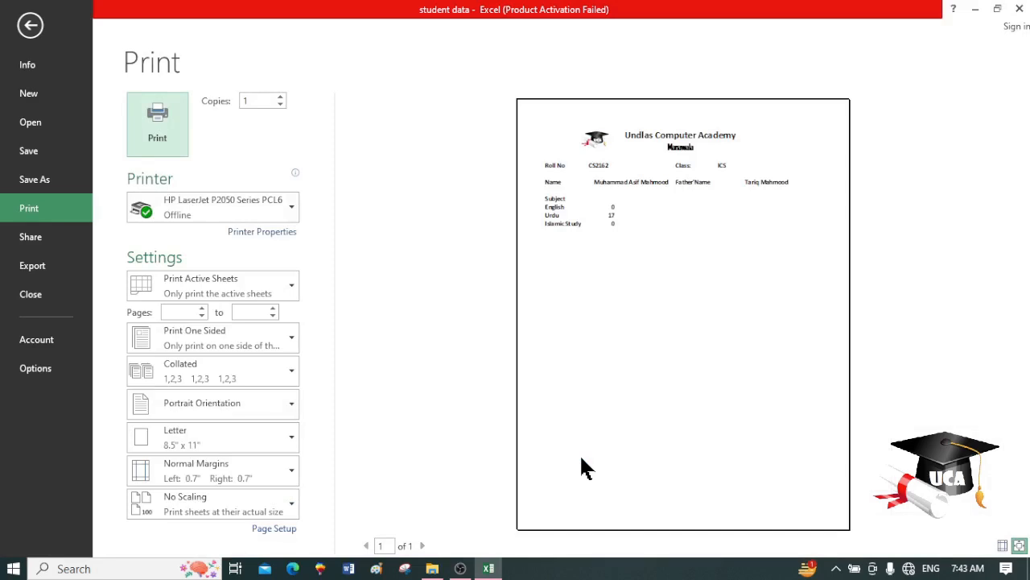
pyautogui.press('Escape')
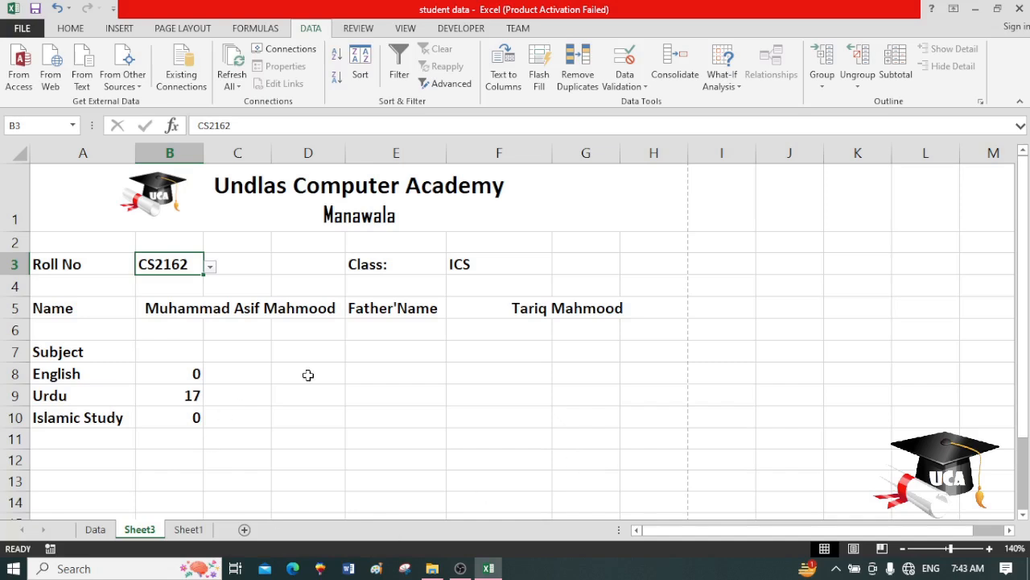
pyautogui.moveTo(1023, 351); pyautogui.dragTo(1023, 352)
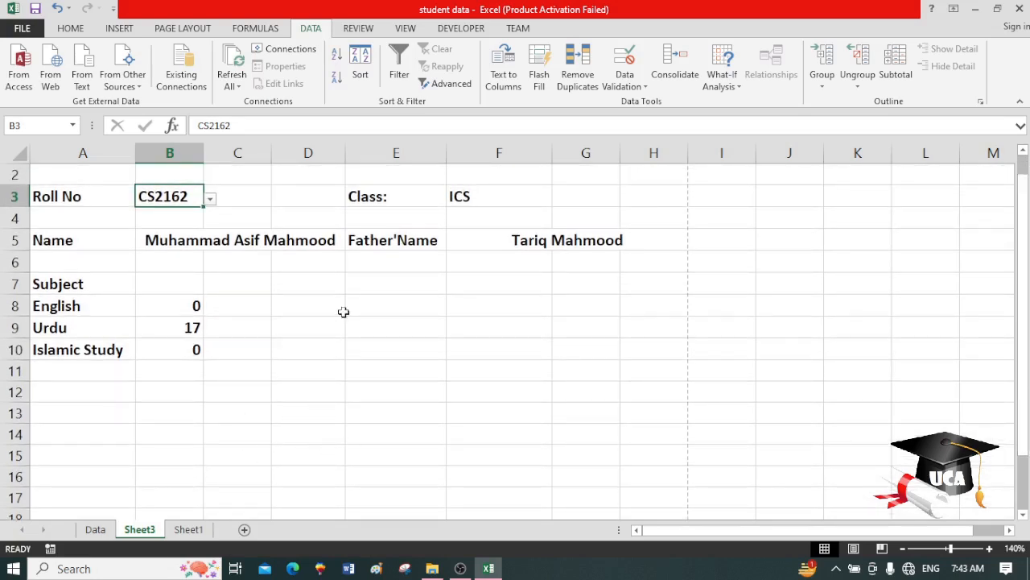
pyautogui.moveTo(1027, 406); pyautogui.dragTo(1026, 362)
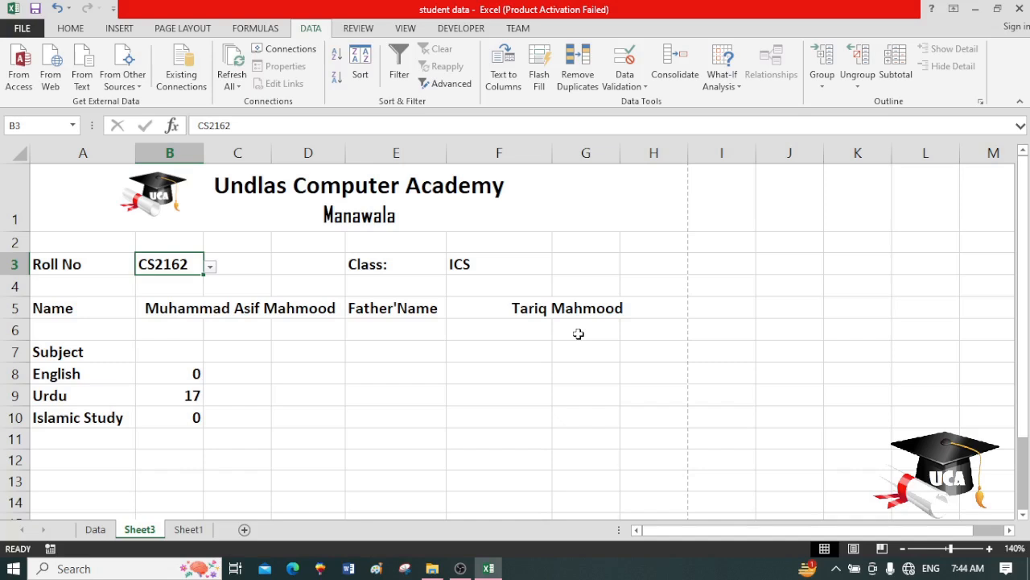
pyautogui.click(95, 529)
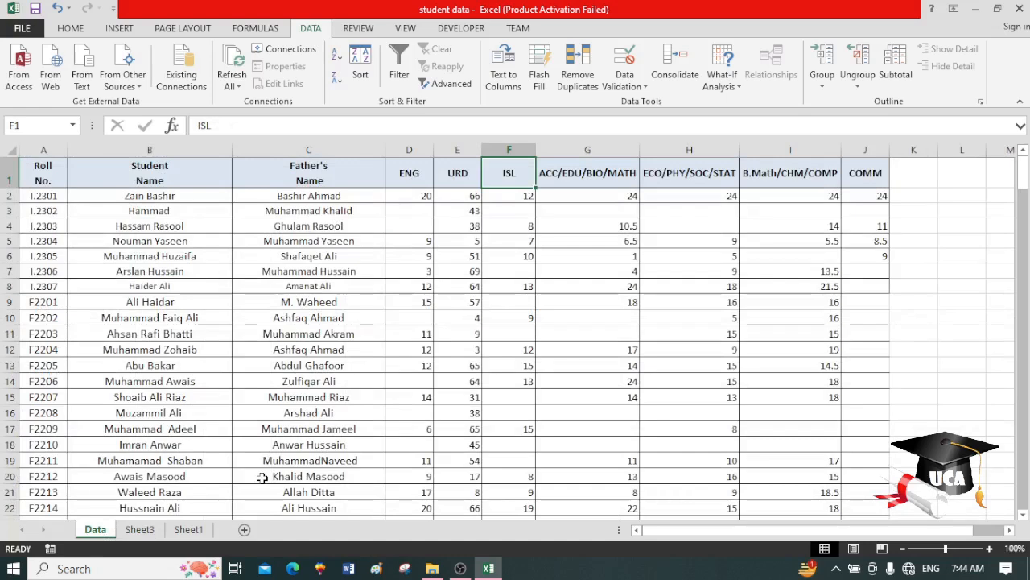
pyautogui.click(153, 535)
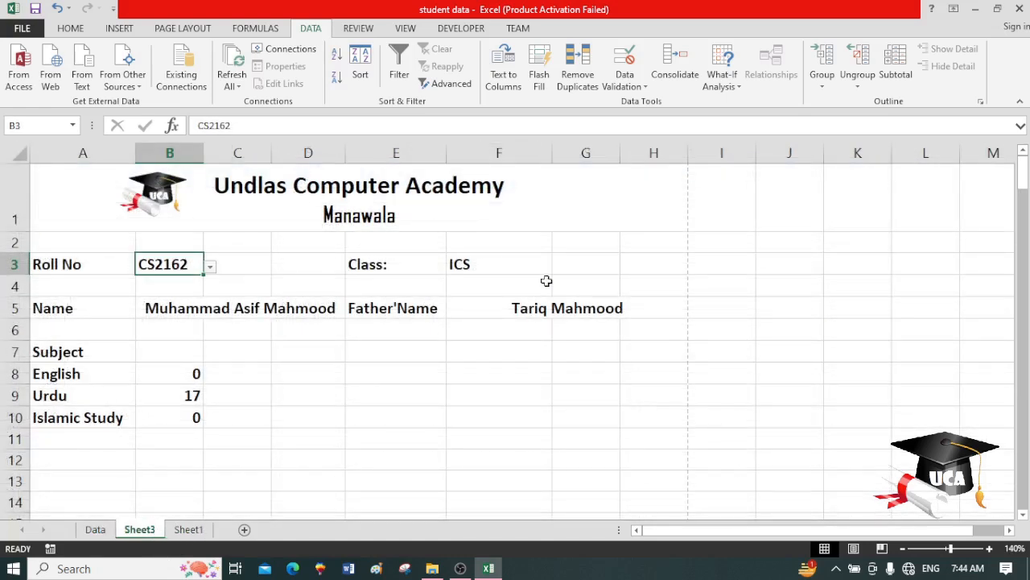
# Test the result card with a different roll number, picked from slightly higher up the list in cell B3.
pyautogui.click(210, 265)
pyautogui.moveTo(208, 368); pyautogui.dragTo(202, 299)
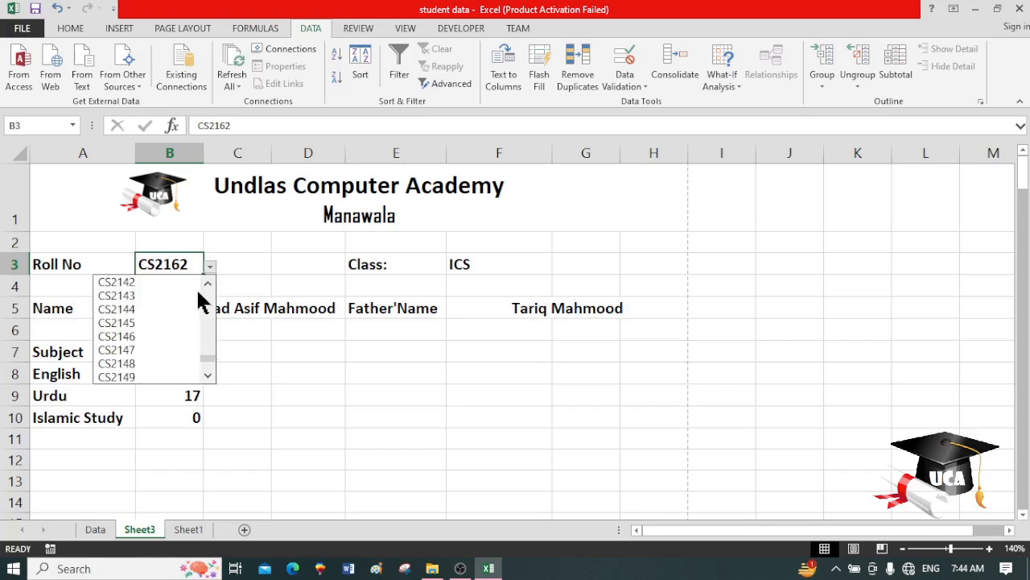
pyautogui.click(163, 295)
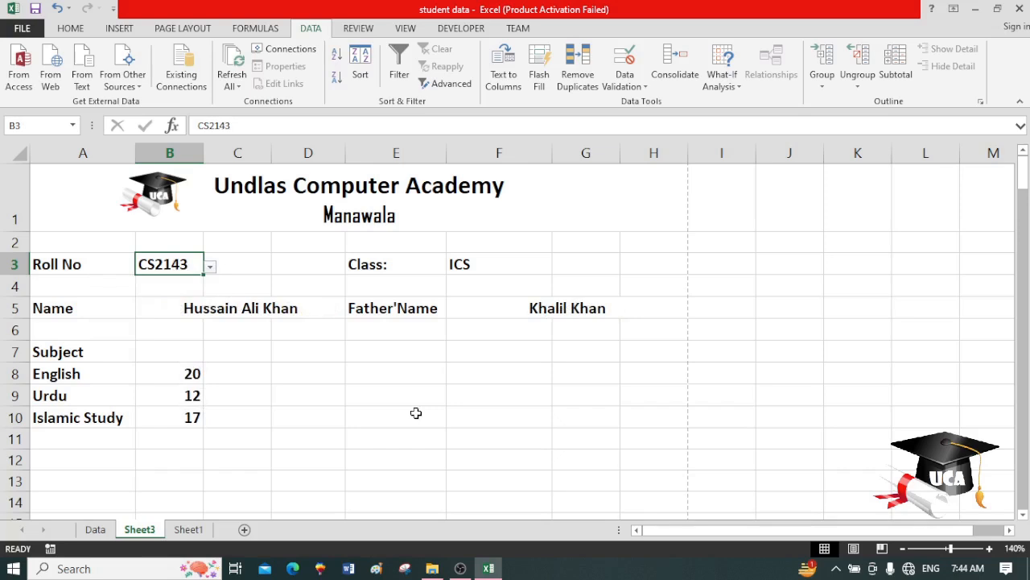